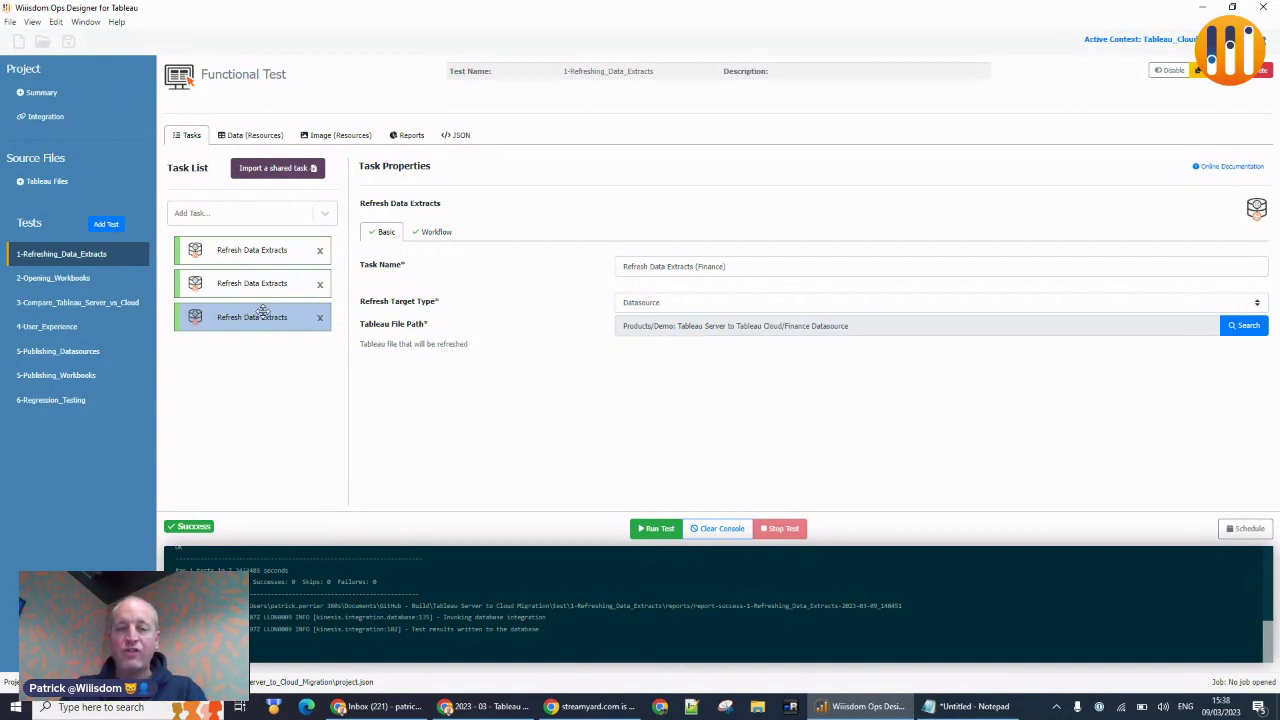
Step: Run the 1-Refreshing_Data_Extracts test, then switch to Tableau Cloud in Chrome and check the extract refresh statuses under Jobs
left_click(660, 533)
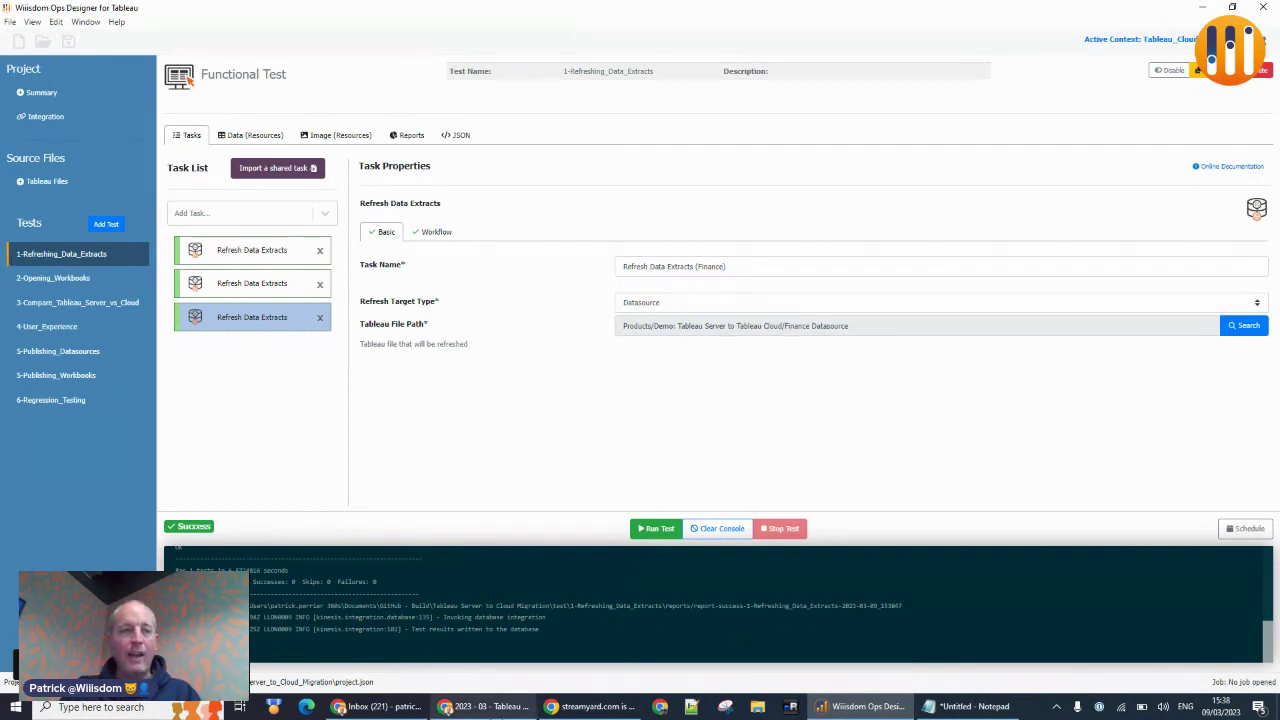
left_click(486, 706)
left_click(392, 10)
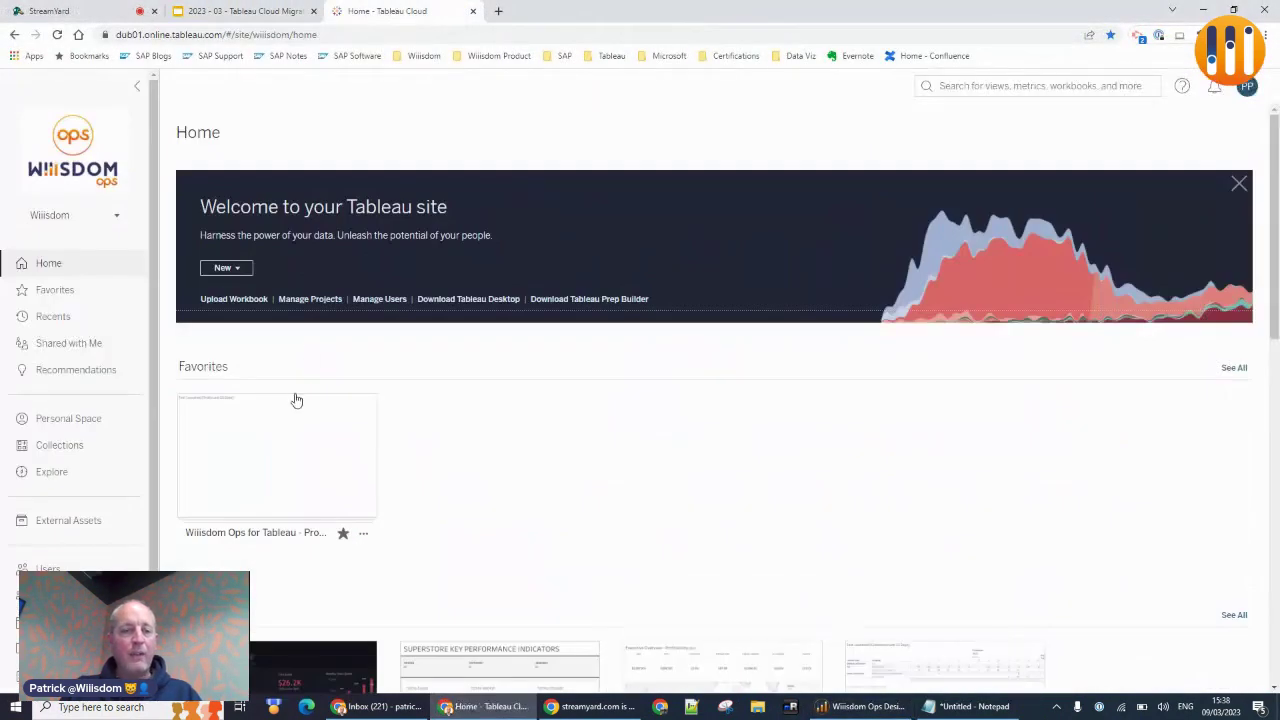
left_click(20, 649)
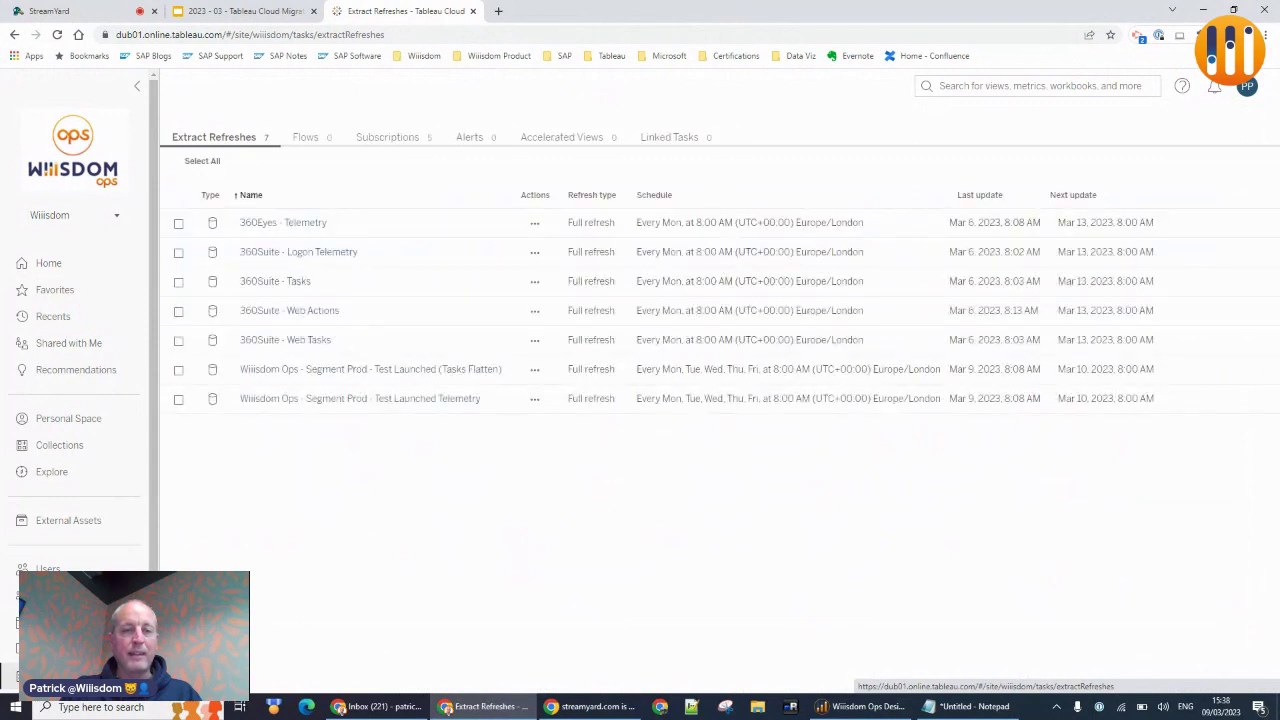
left_click(20, 675)
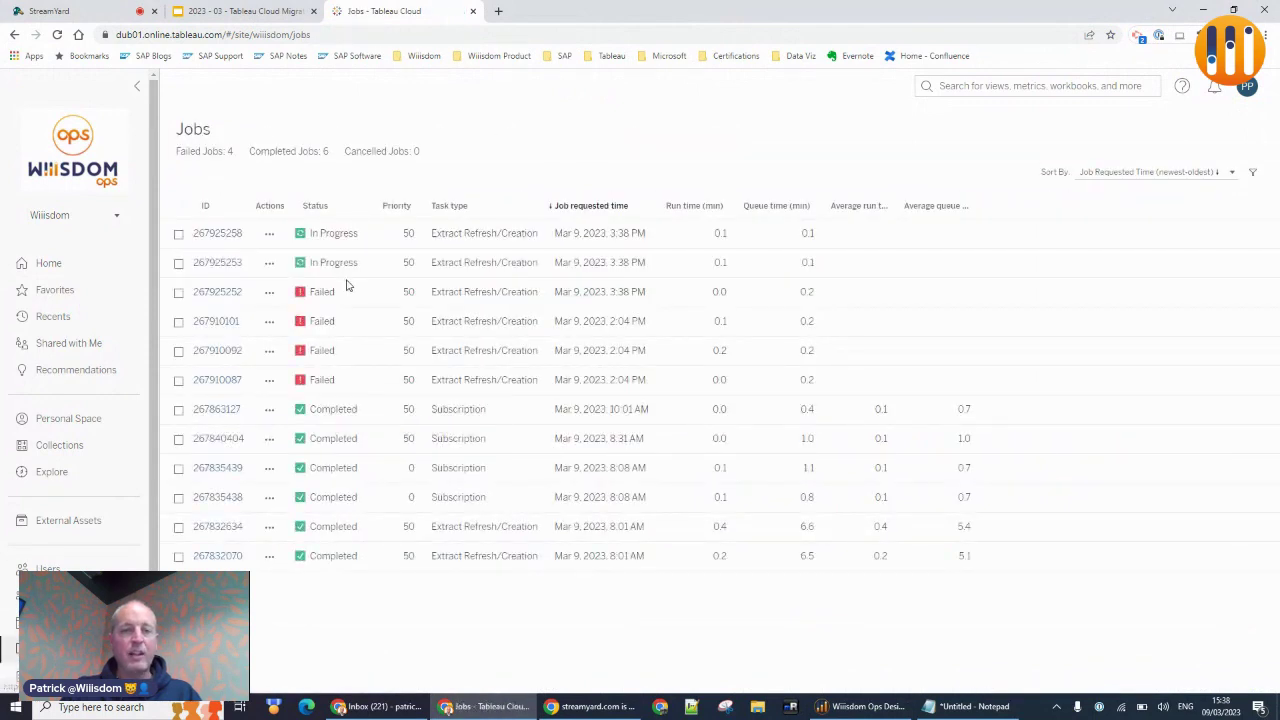
mouse_move(325, 234)
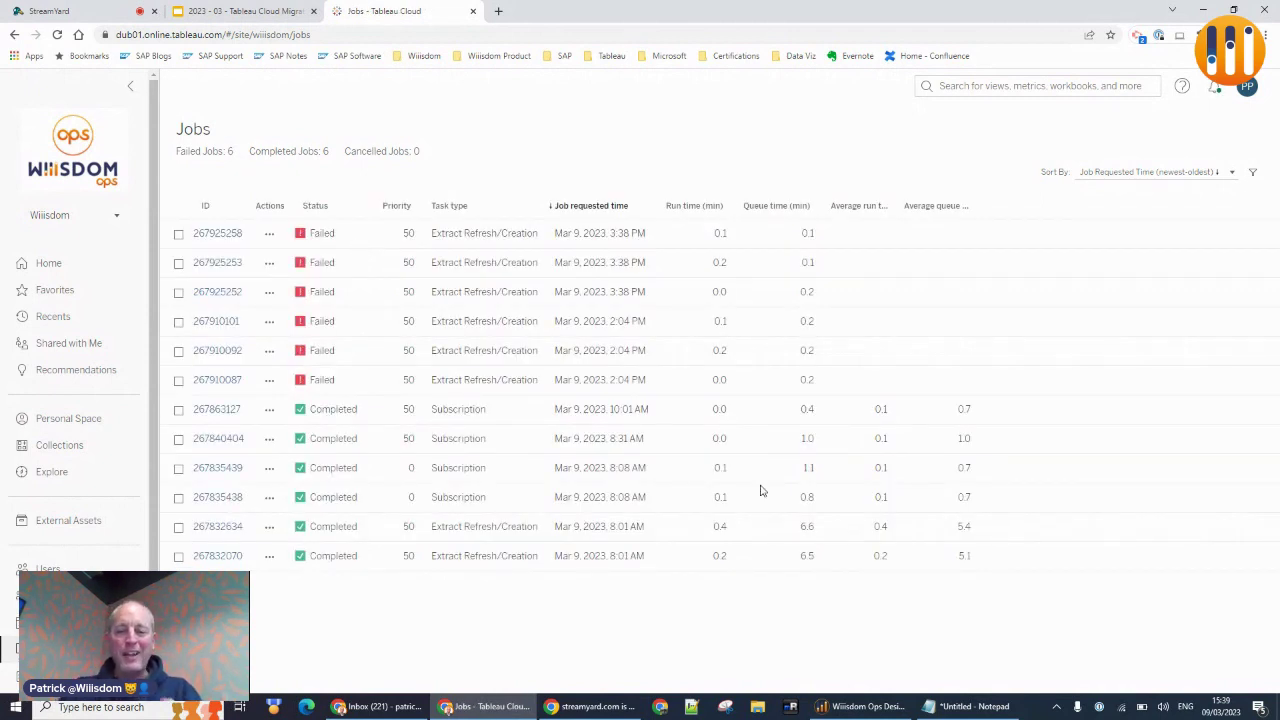
Step: Switch to Wiiisdom Ops Designer and review the views selected for the Open Viz task of 2-Opening_Workbooks, leaving the selection as is
left_click(866, 706)
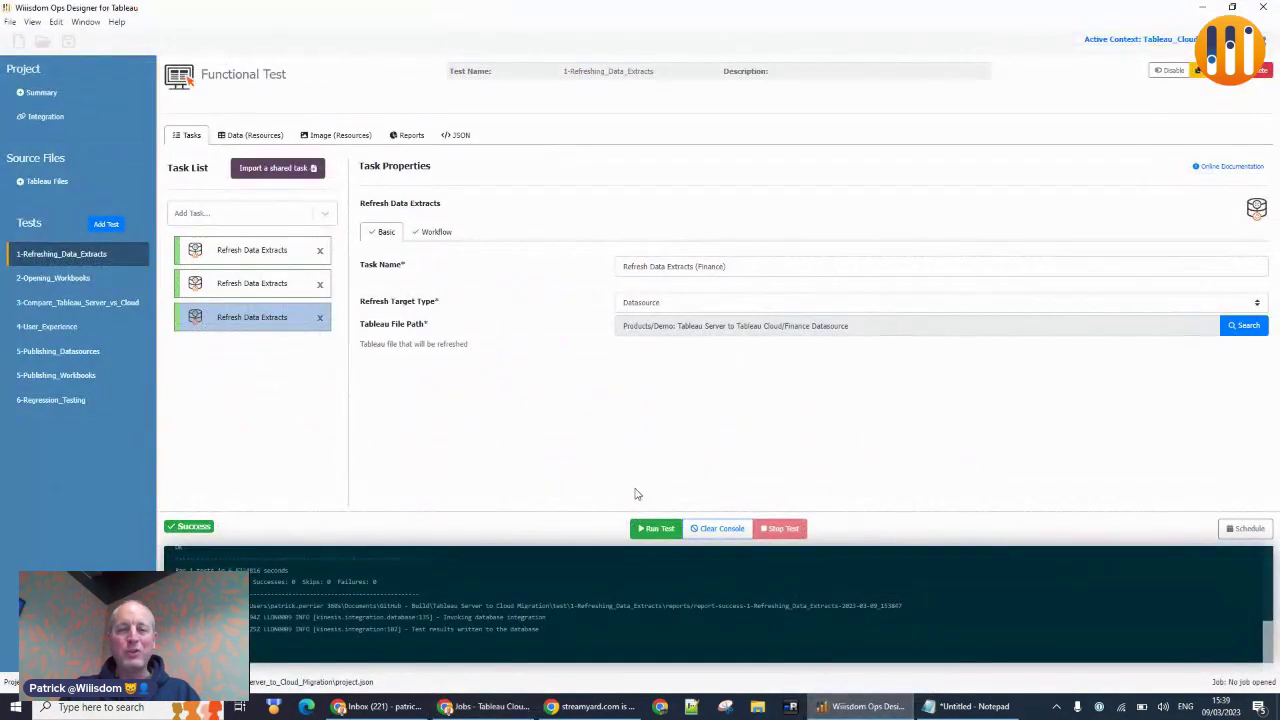
left_click(80, 284)
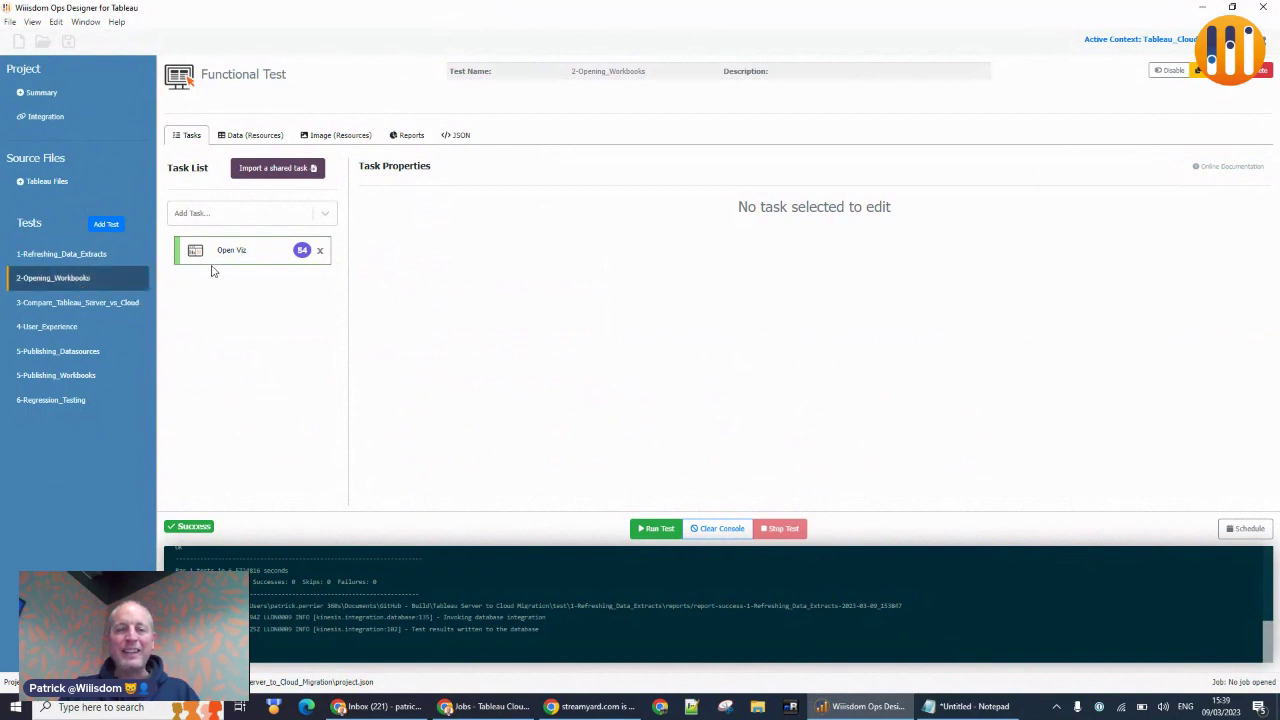
left_click(226, 258)
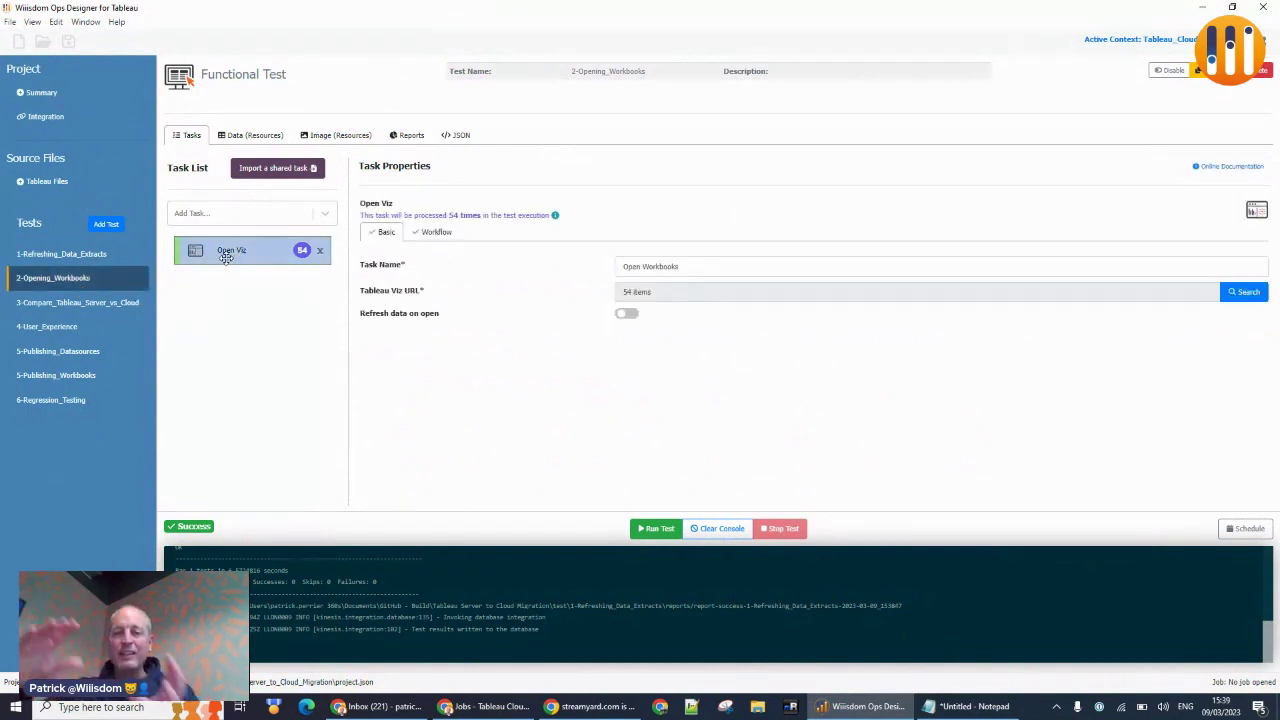
left_click(1240, 296)
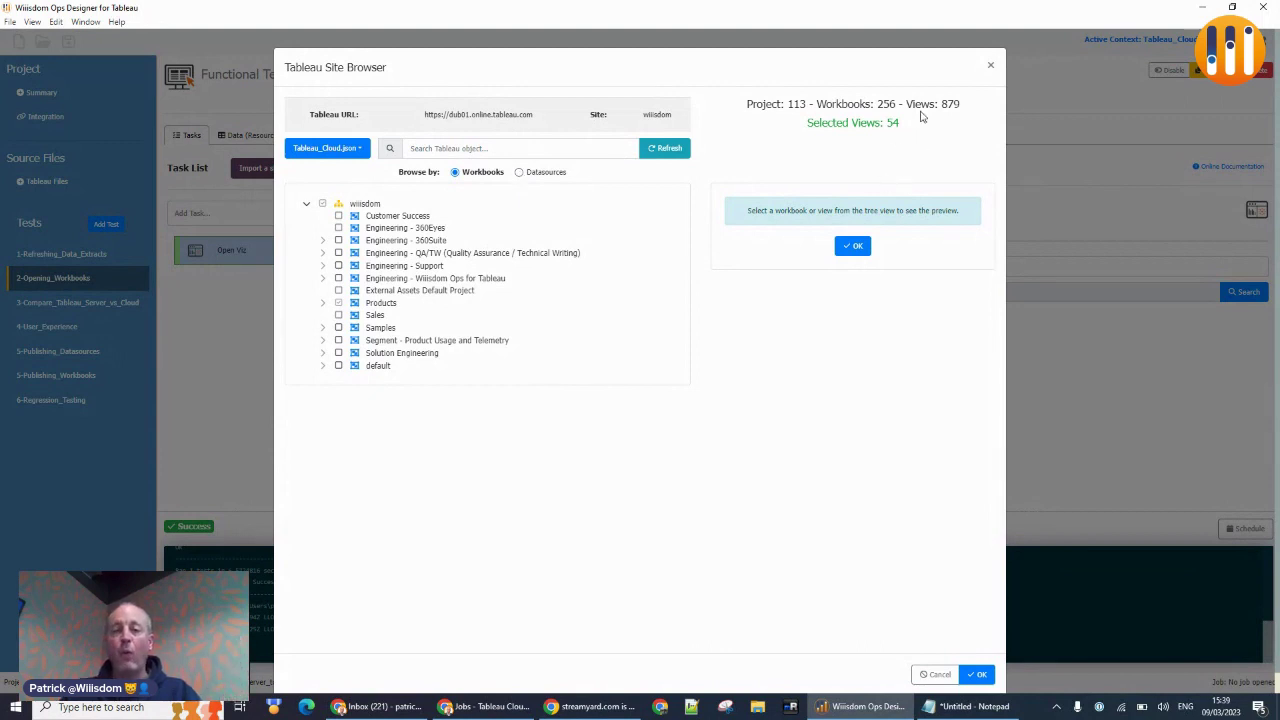
left_click(990, 66)
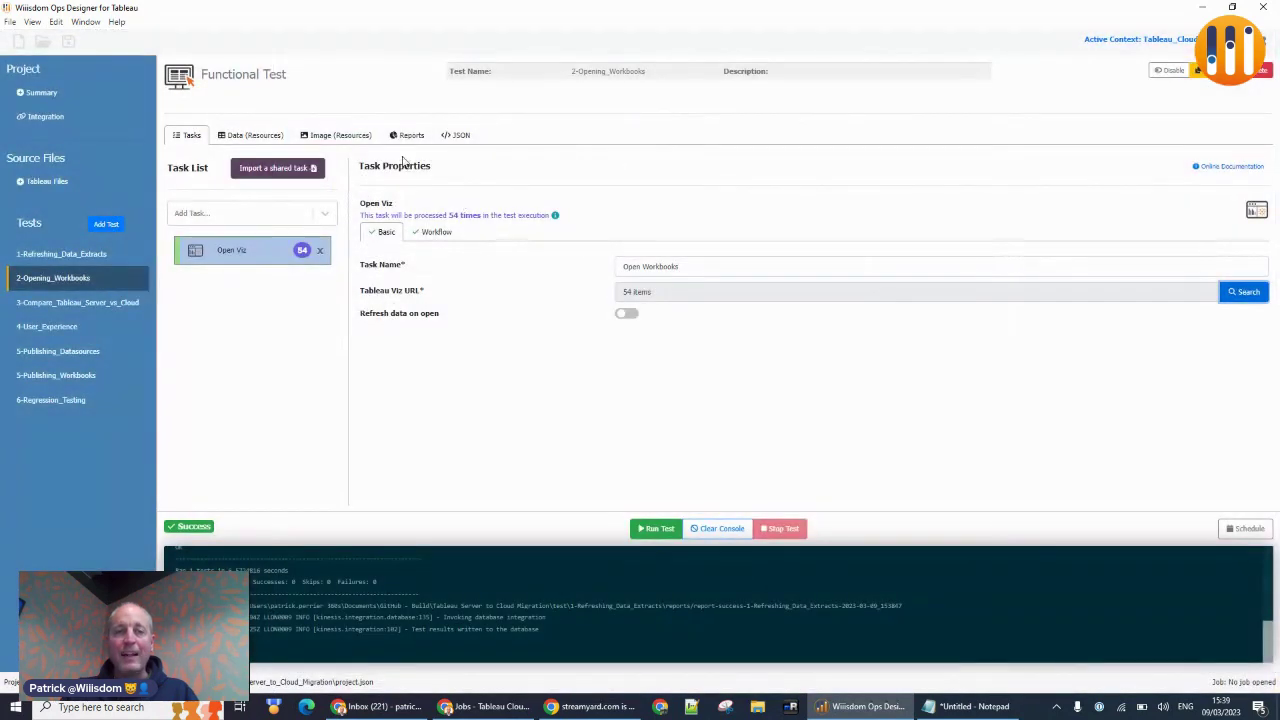
Step: Open the partial-success report of the 2-Opening_Workbooks test in the browser
left_click(404, 136)
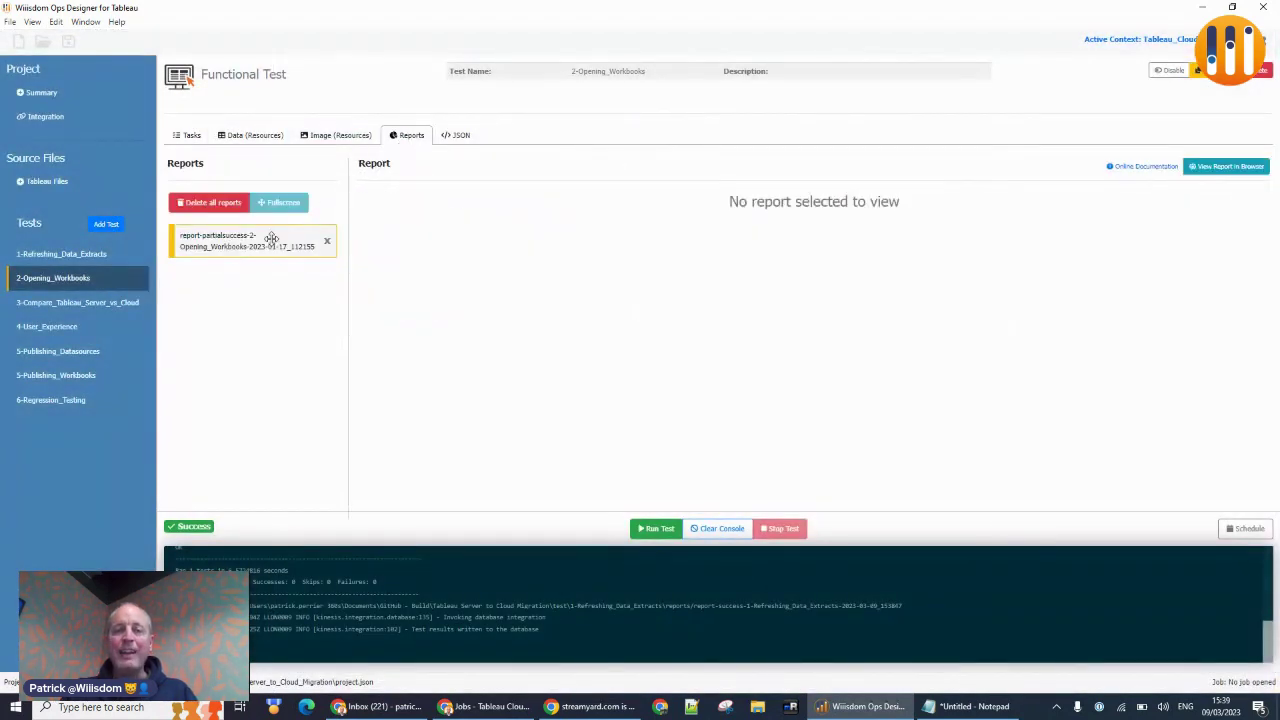
left_click(270, 238)
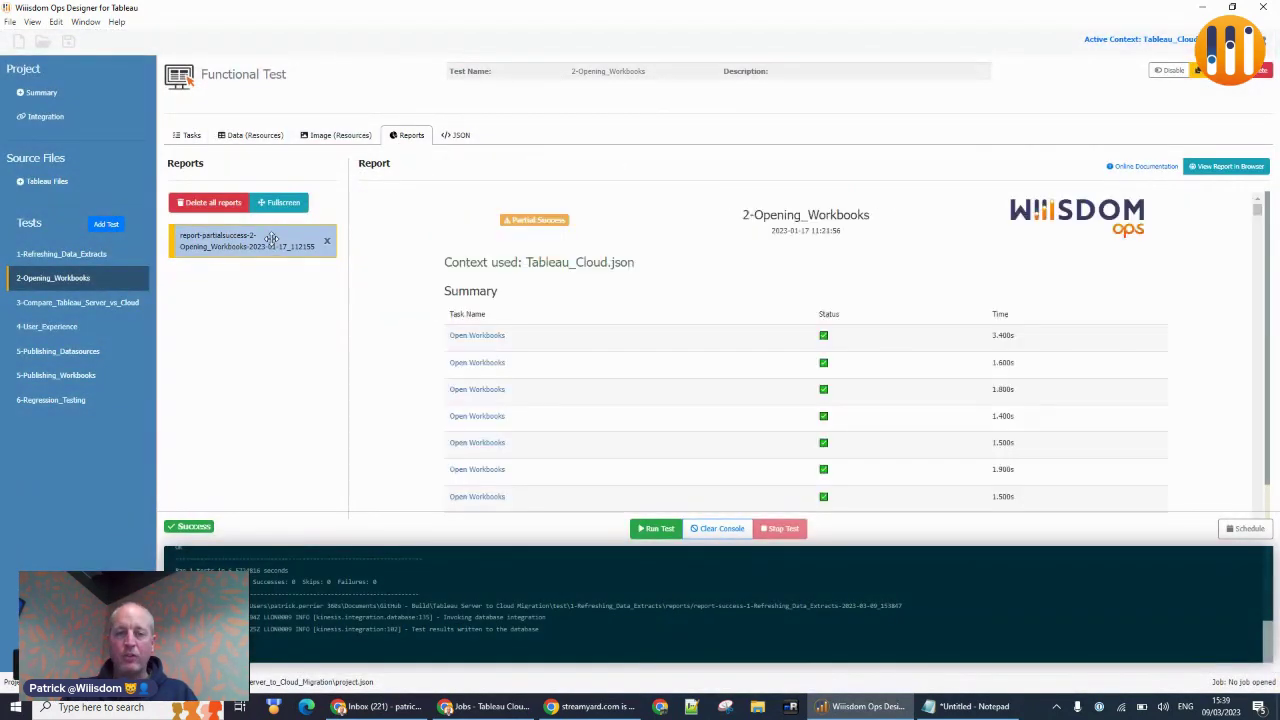
left_click(1228, 167)
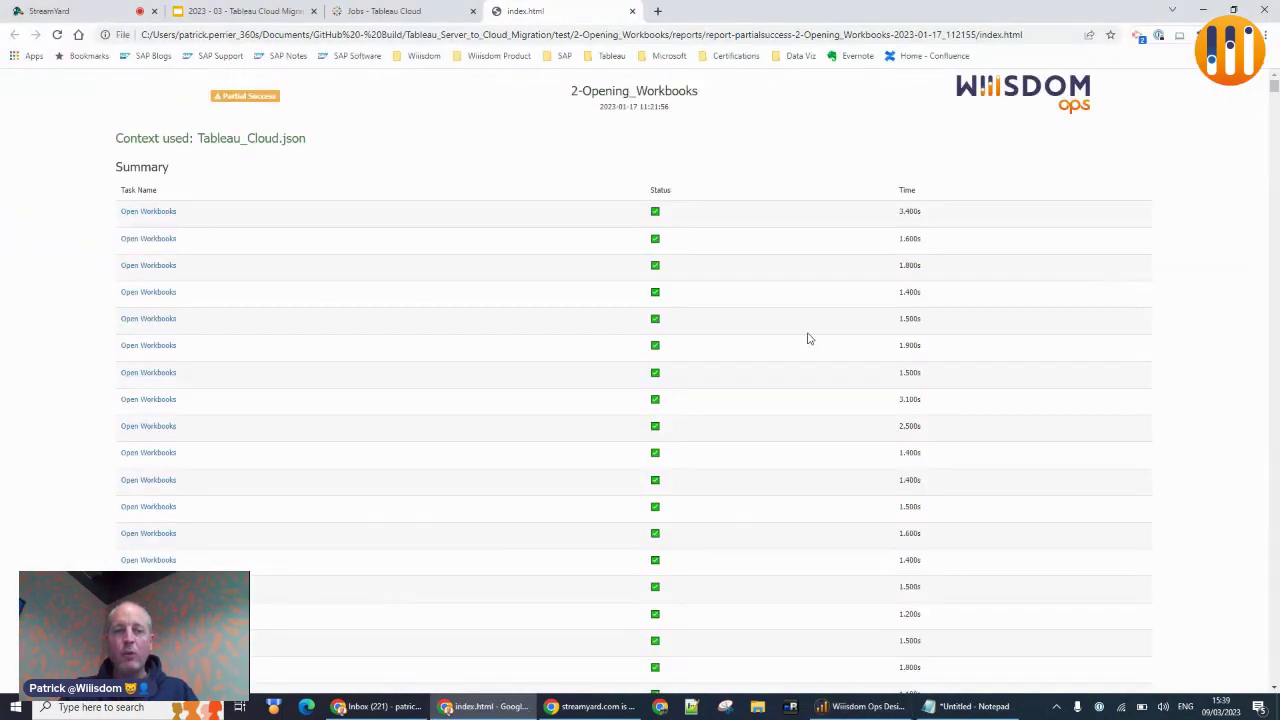
Step: Examine the status and time of each Open Workbooks task in the report summary, and highlight the warning status
scroll(685, 350, "down", 3)
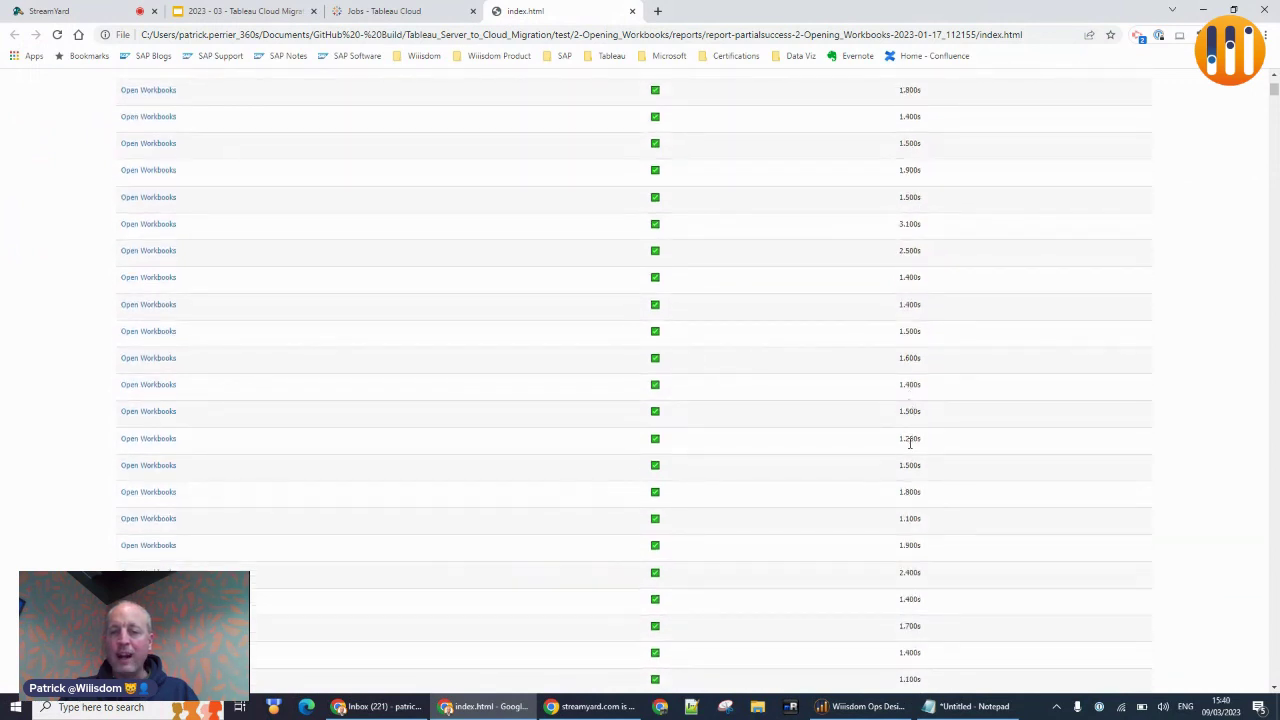
scroll(910, 445, "down", 5)
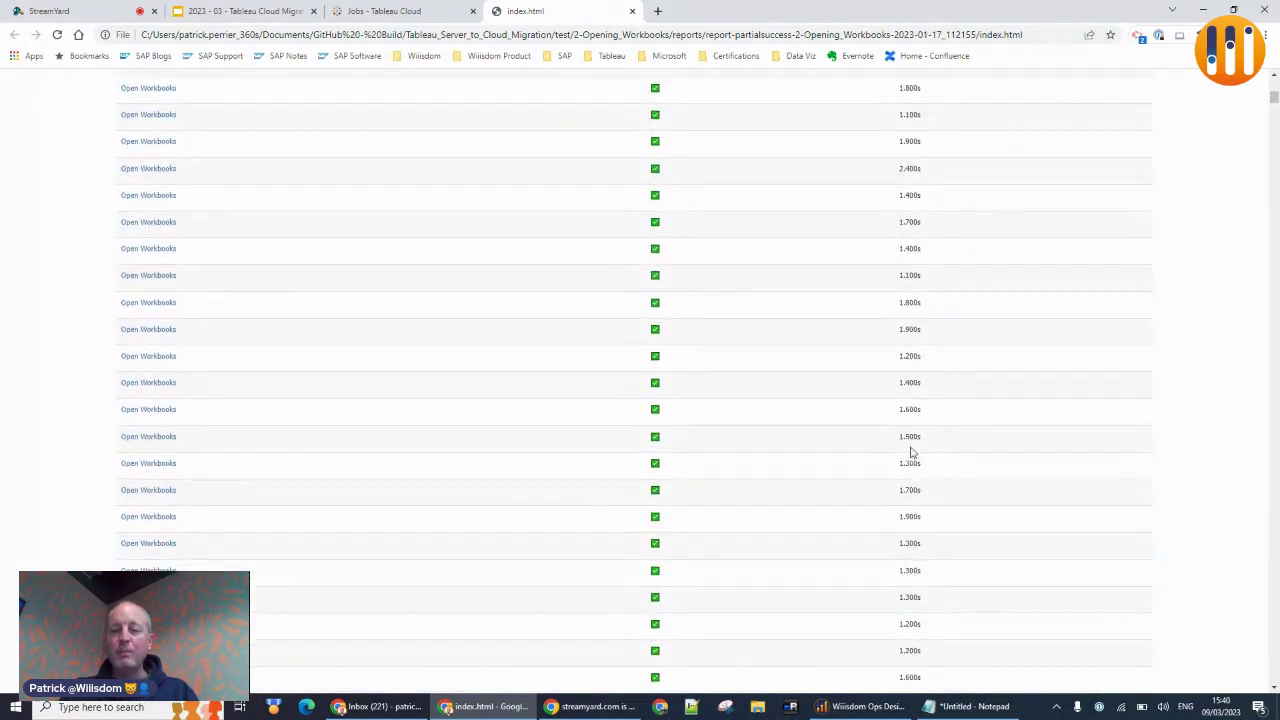
scroll(910, 453, "down", 5)
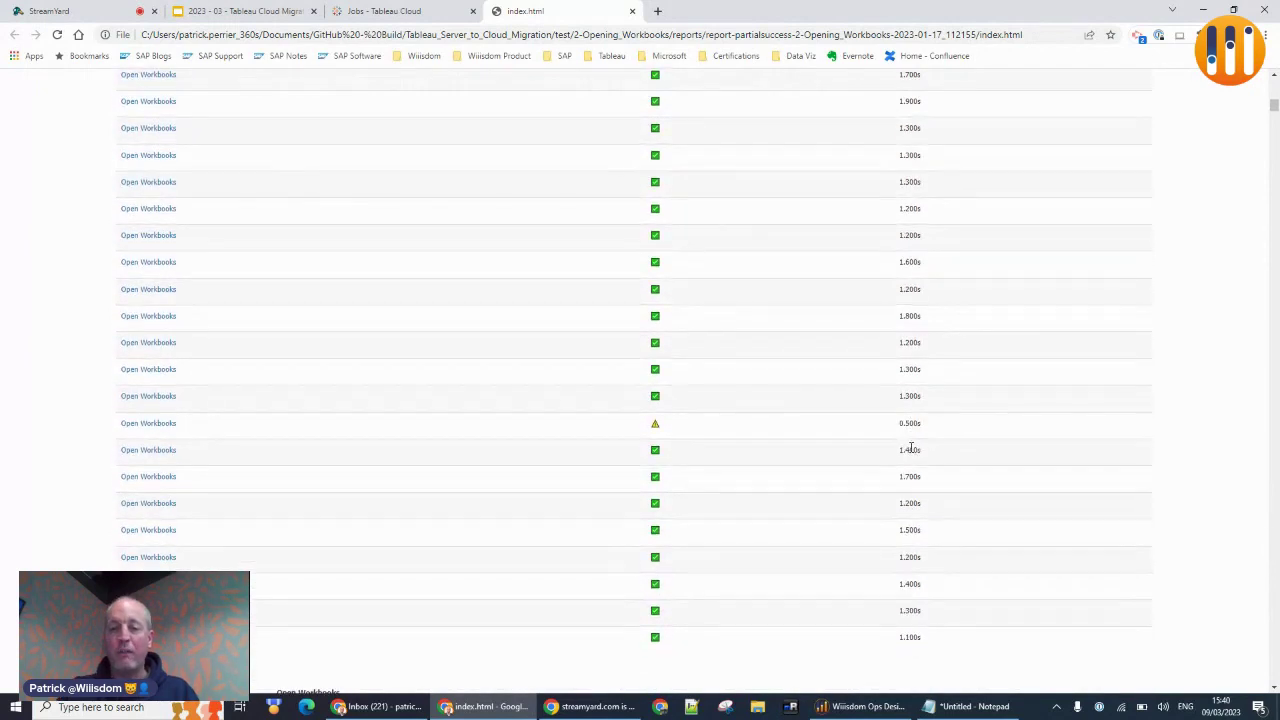
scroll(910, 447, "down", 2)
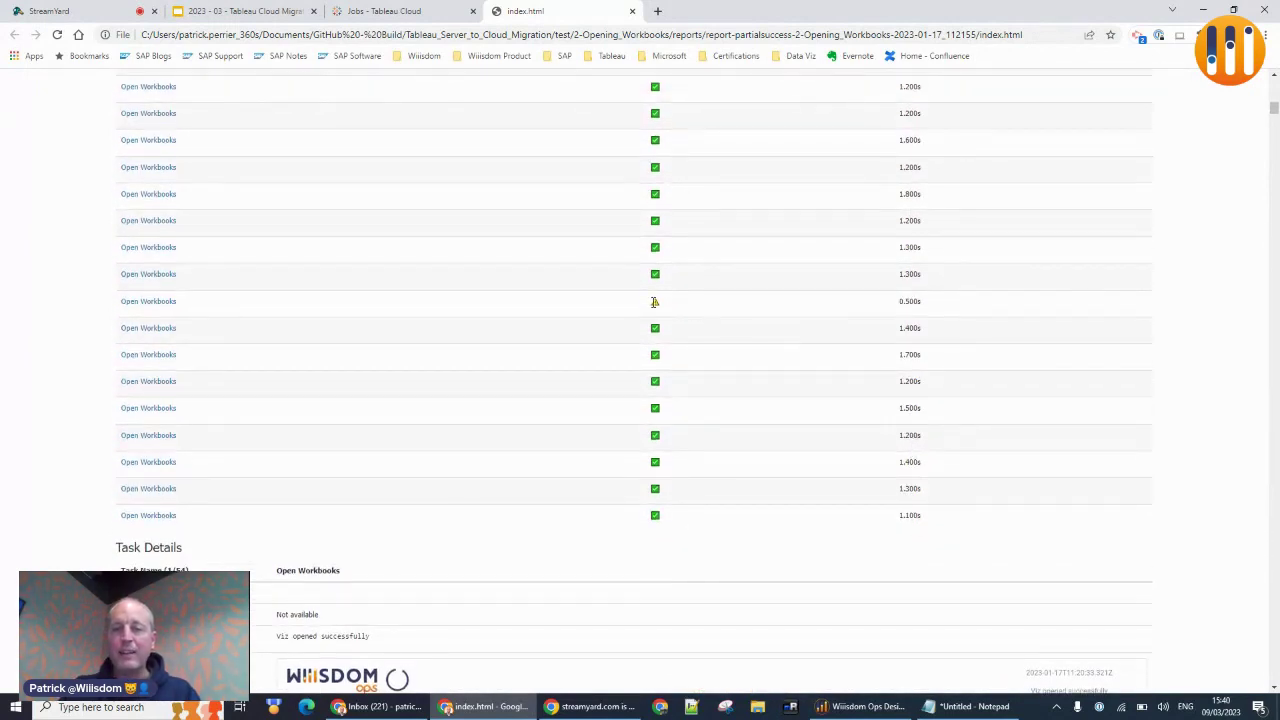
double_click(655, 303)
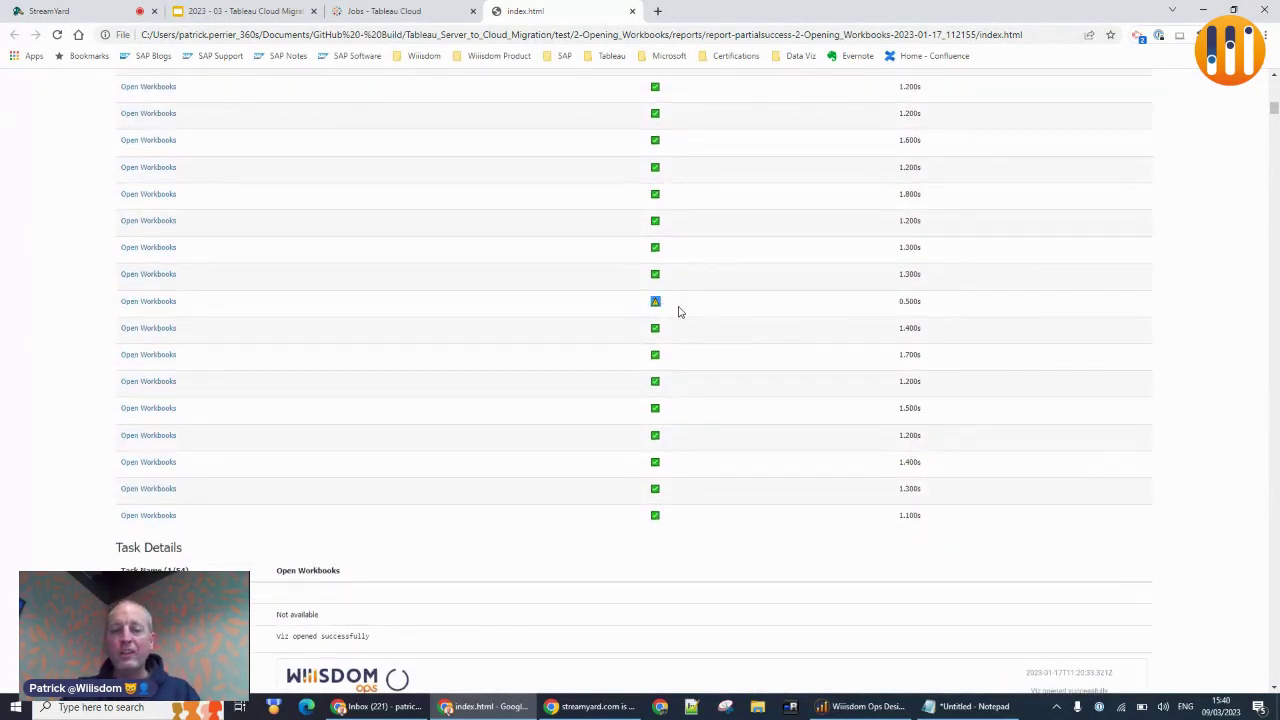
Step: Examine the result messages and dashboard screenshots in the report's task details, and return to the start of the report
scroll(677, 315, "down", 4)
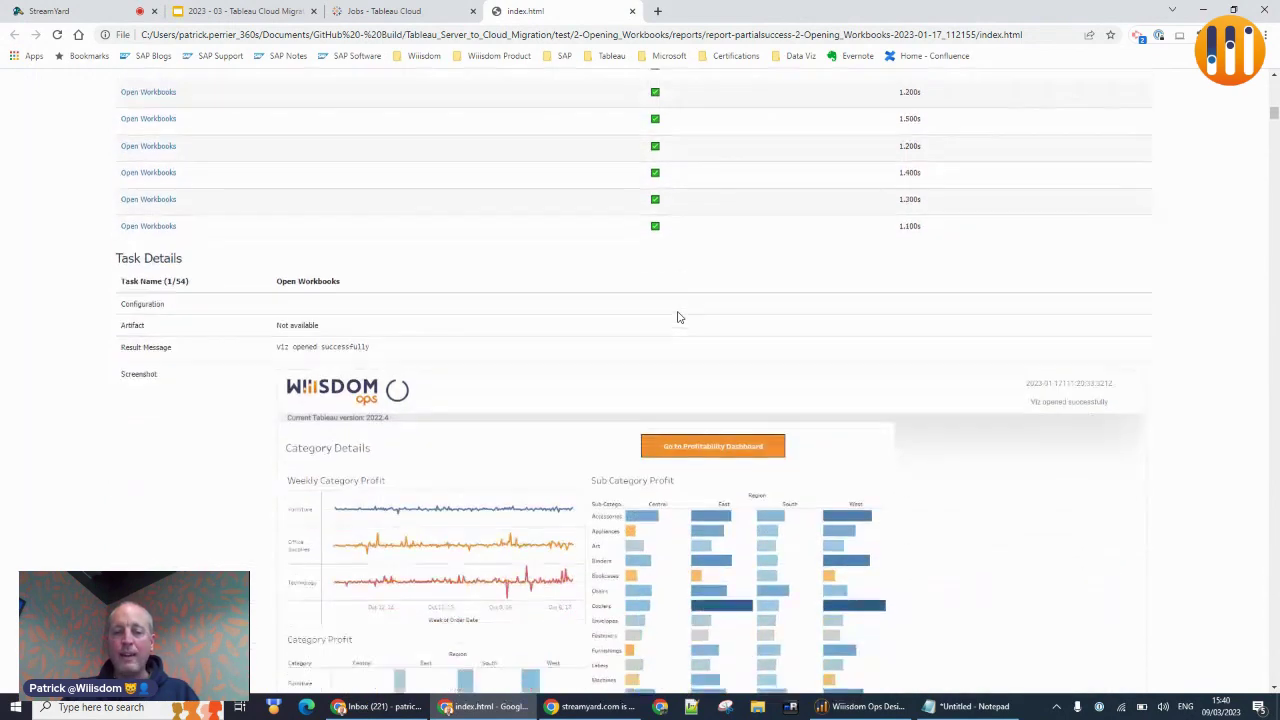
scroll(628, 424, "down", 2)
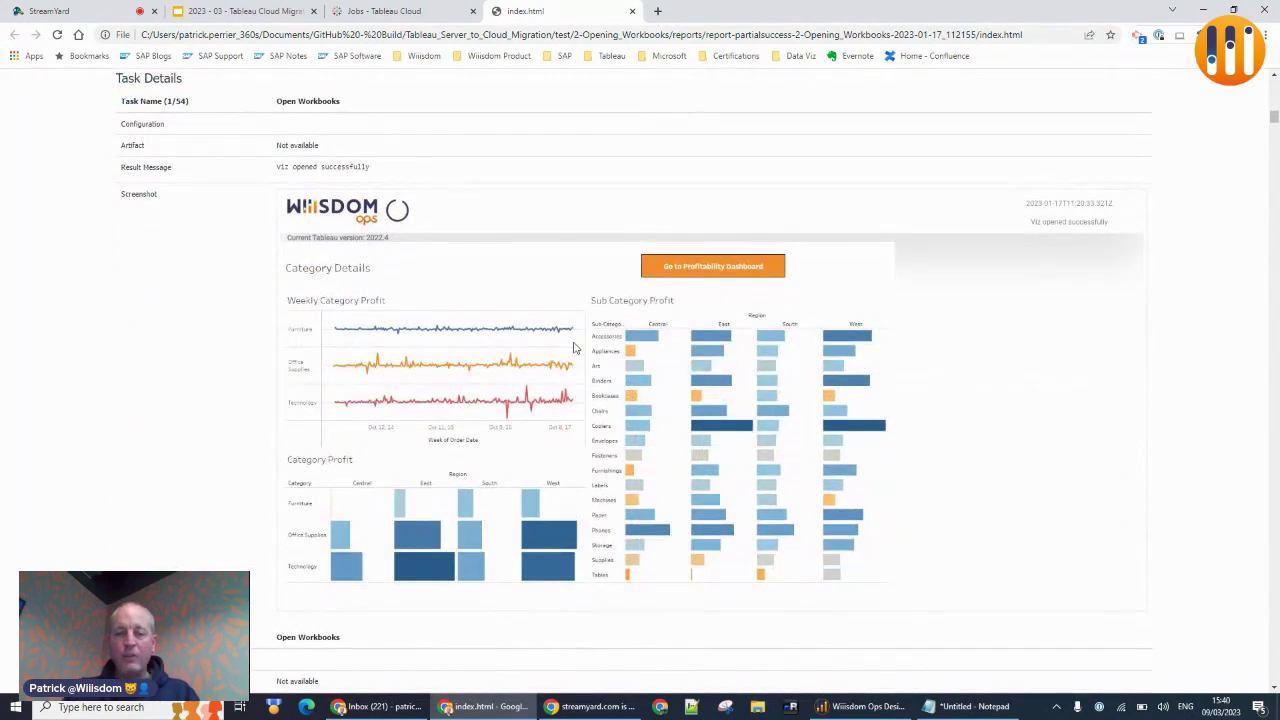
scroll(573, 347, "down", 6)
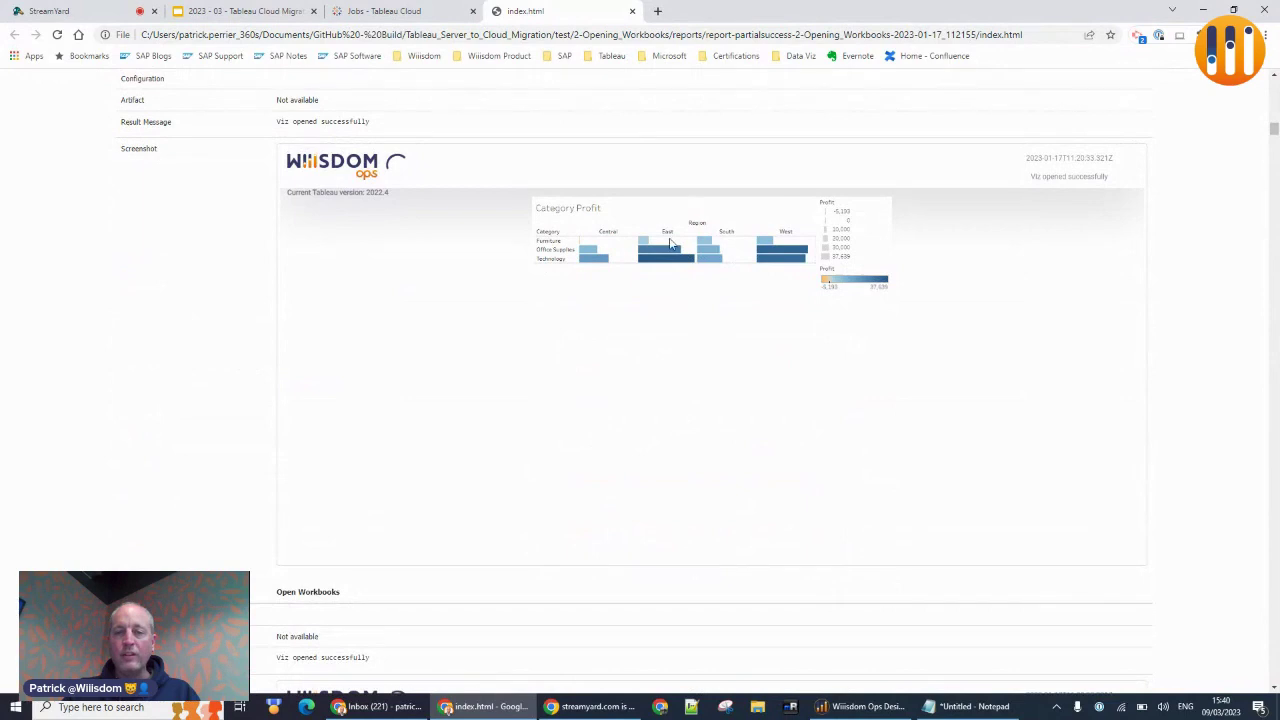
scroll(670, 243, "down", 5)
scroll(689, 382, "down", 5)
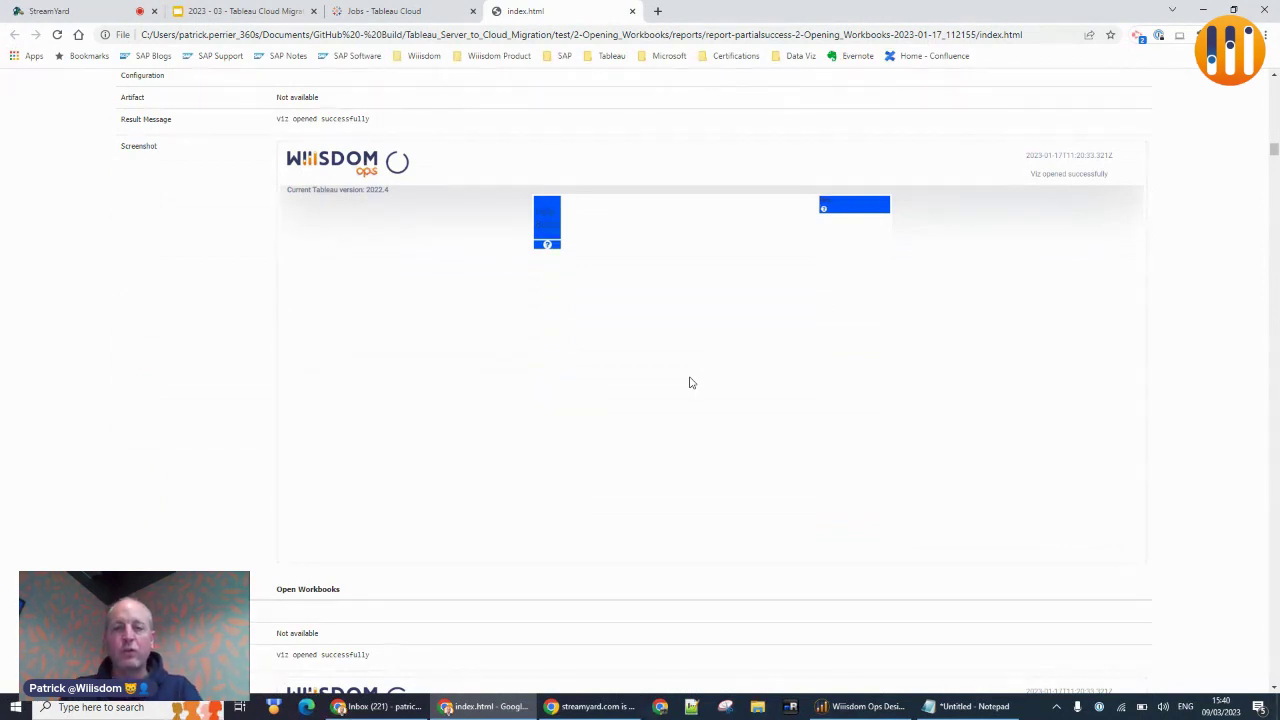
scroll(689, 383, "down", 3)
scroll(689, 382, "down", 7)
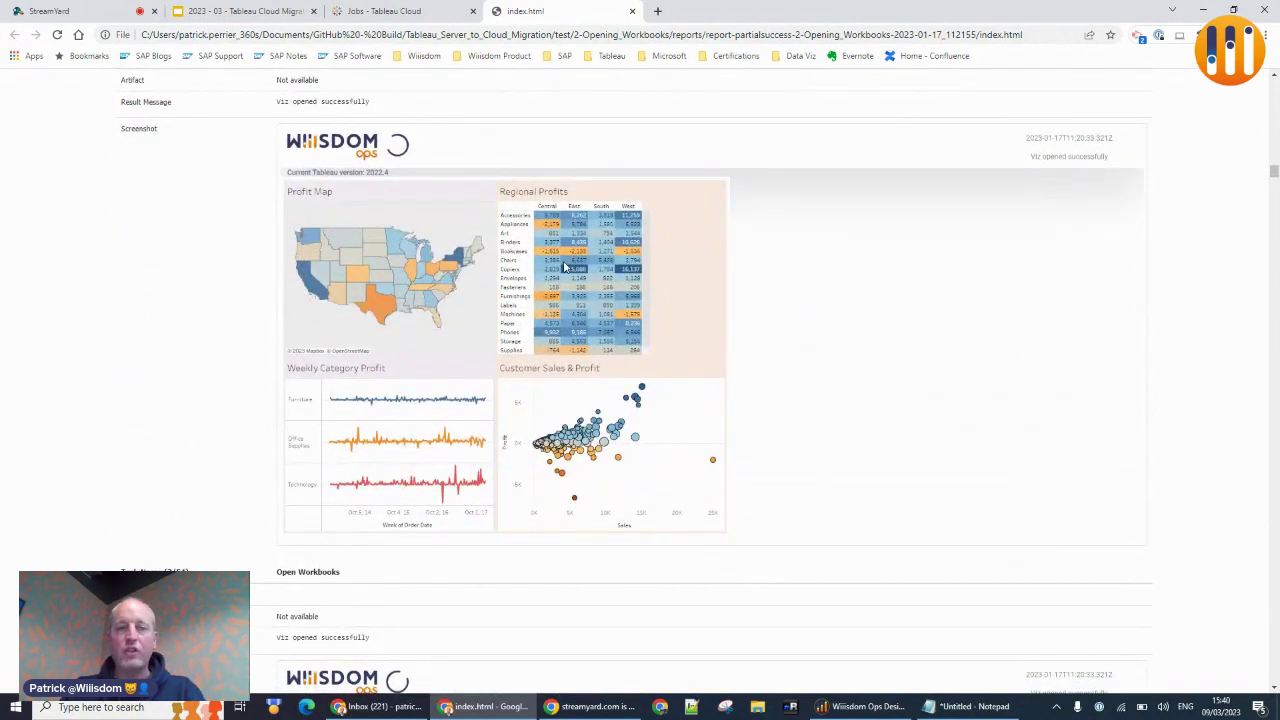
scroll(563, 267, "down", 5)
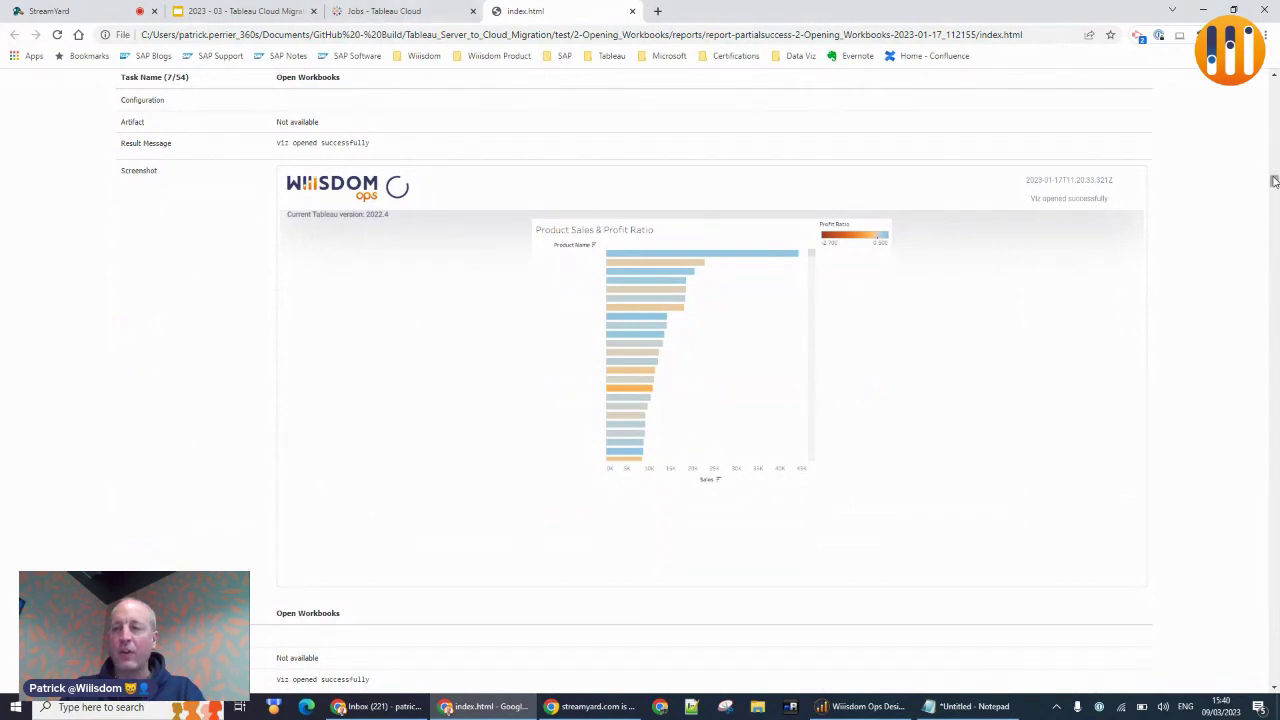
left_click_drag(1274, 181, 1274, 75)
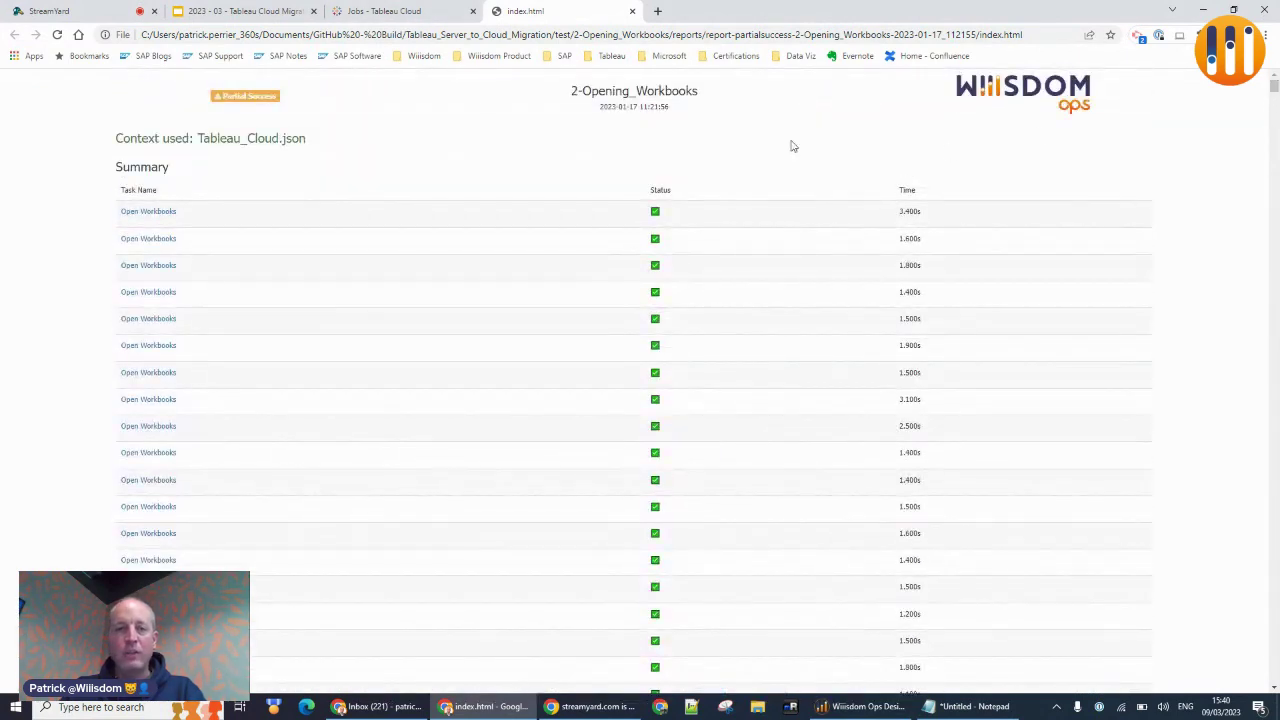
Step: Switch back to Wiiisdom Ops Designer and look through the embedded 2-Opening_Workbooks report to its task details
left_click(395, 11)
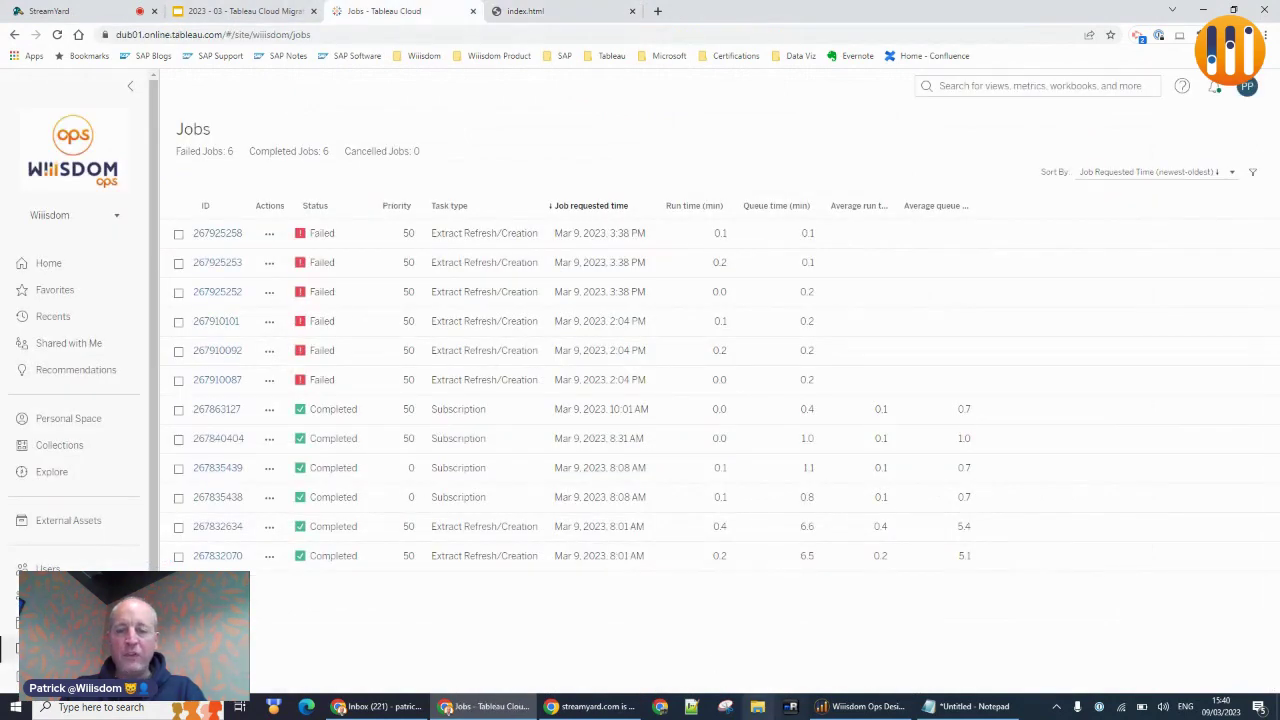
left_click(840, 708)
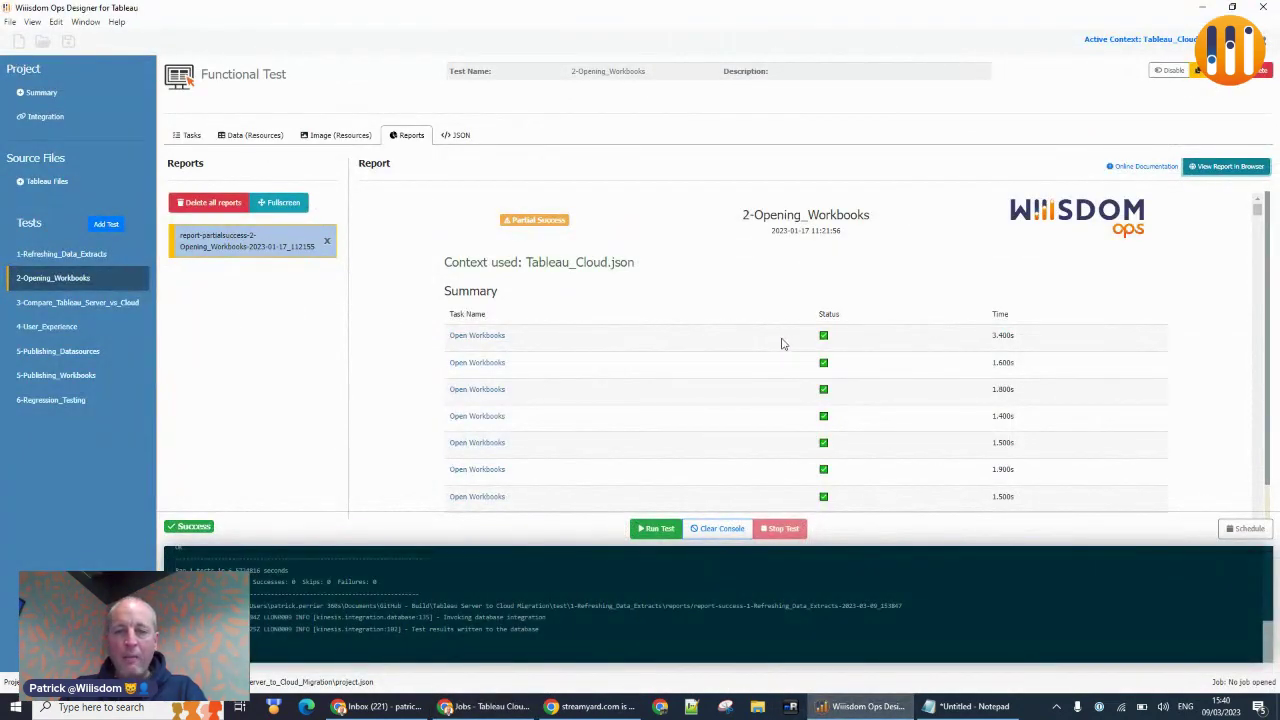
scroll(783, 344, "down", 10)
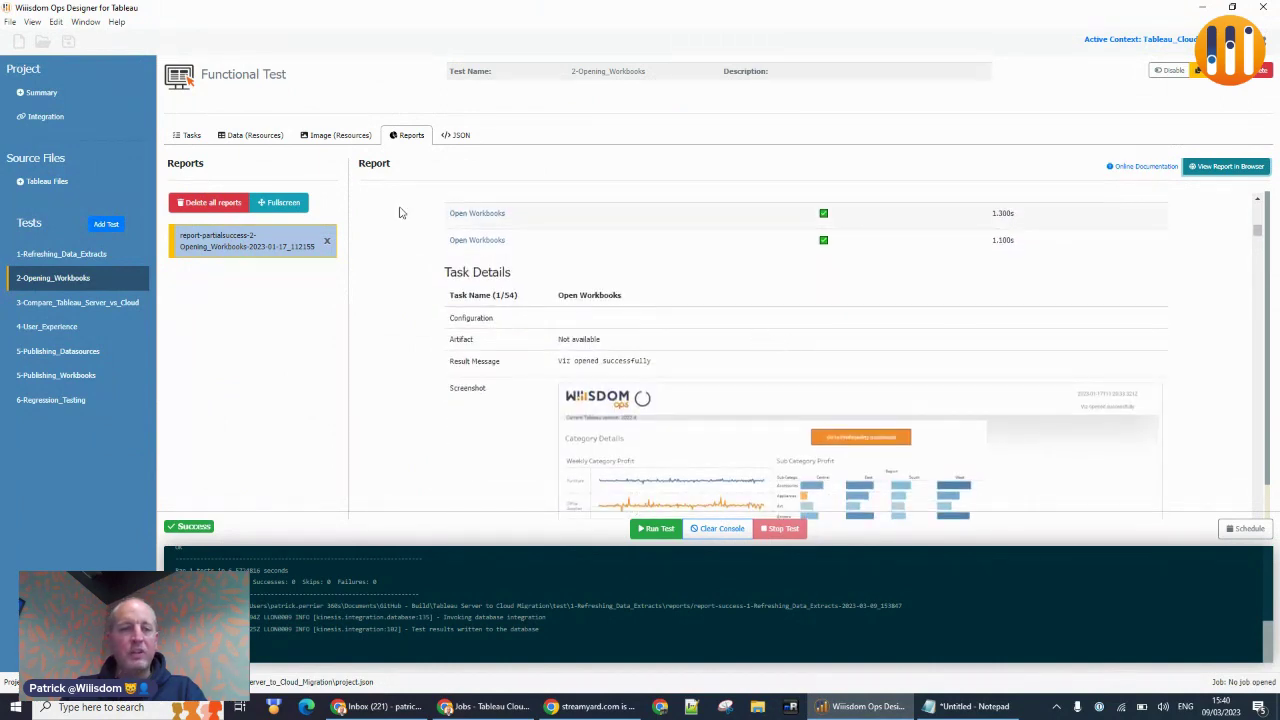
Step: Open the Multi Site Comparison task of 3-Compare_Tableau_Server_vs_Cloud and view the available source contexts without changing the selection
left_click(100, 303)
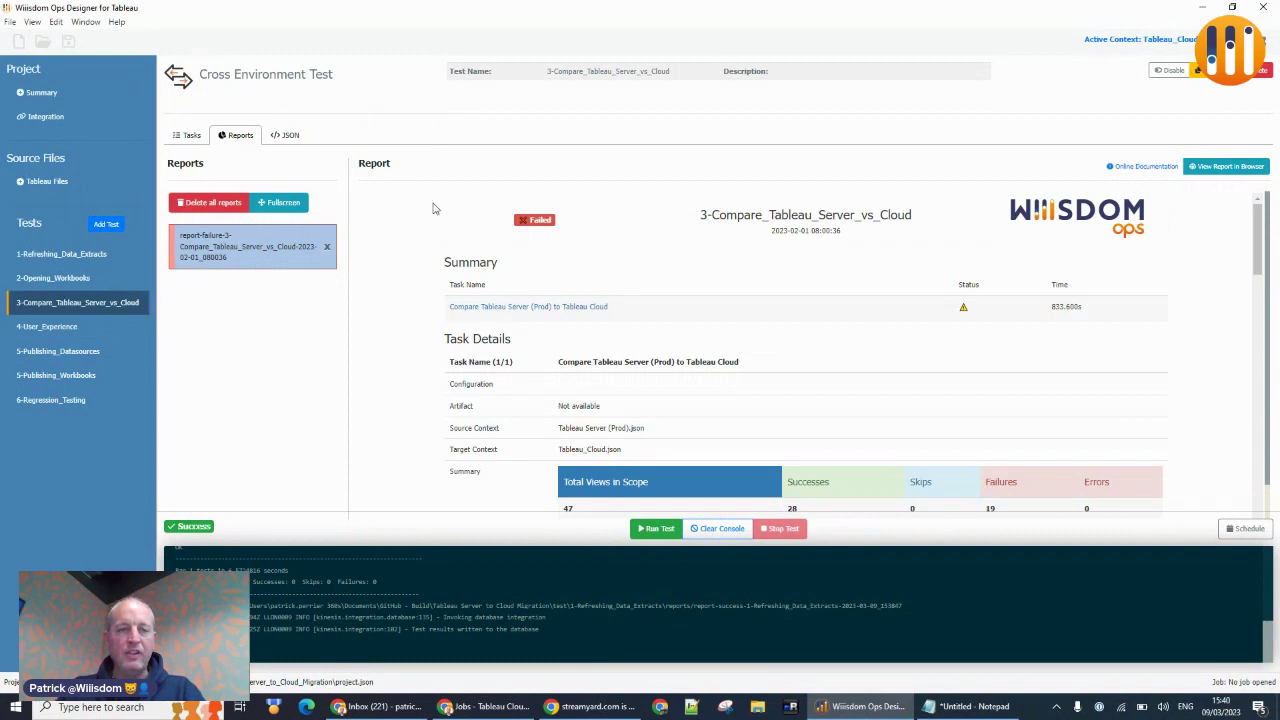
left_click(190, 135)
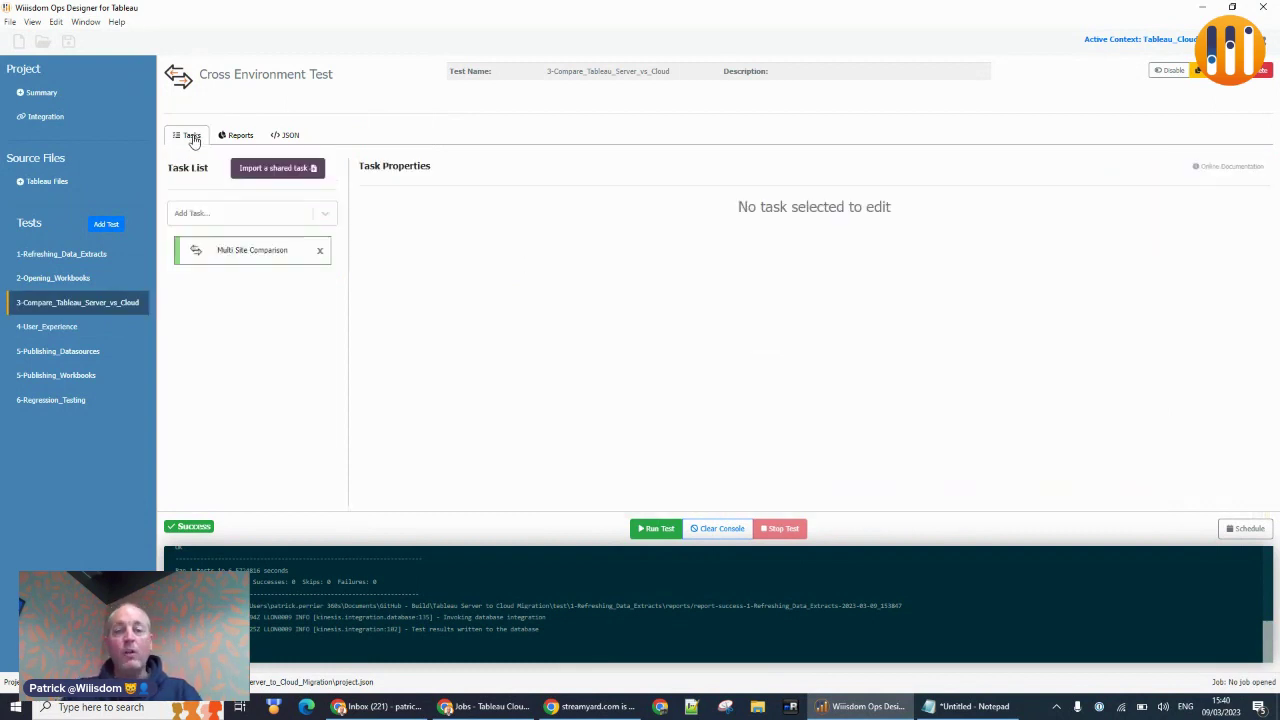
left_click(250, 250)
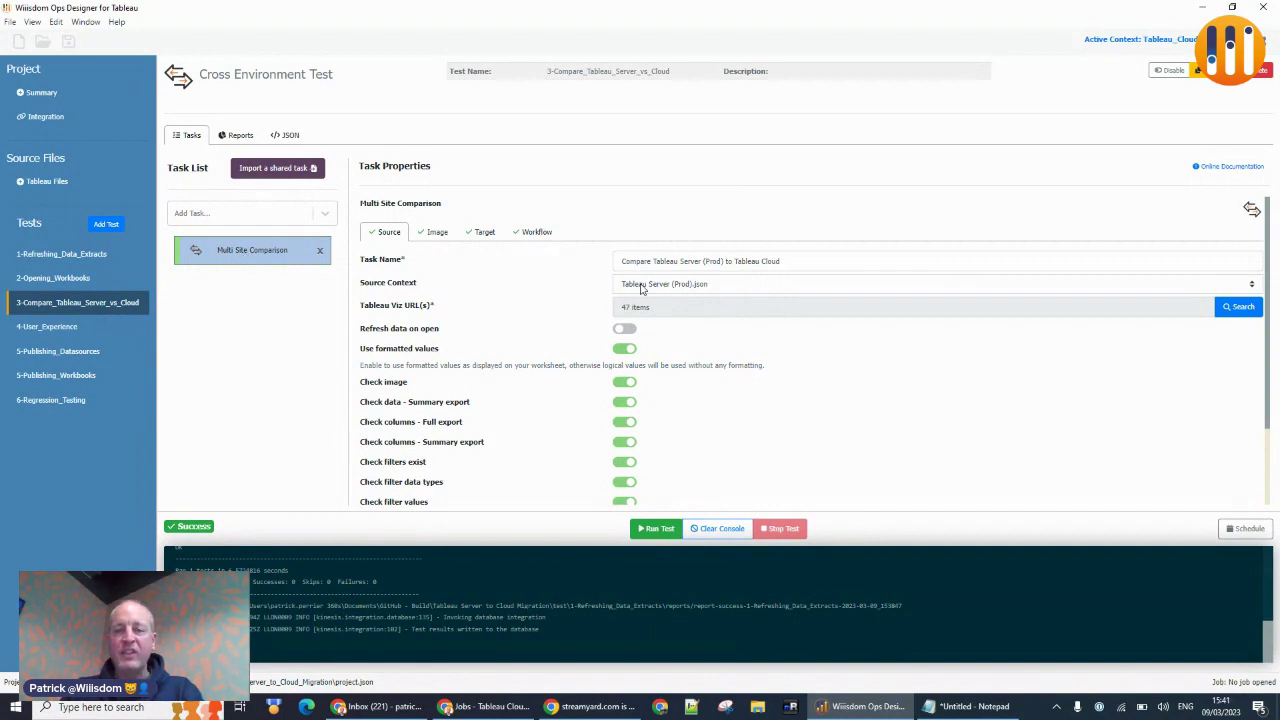
left_click(686, 287)
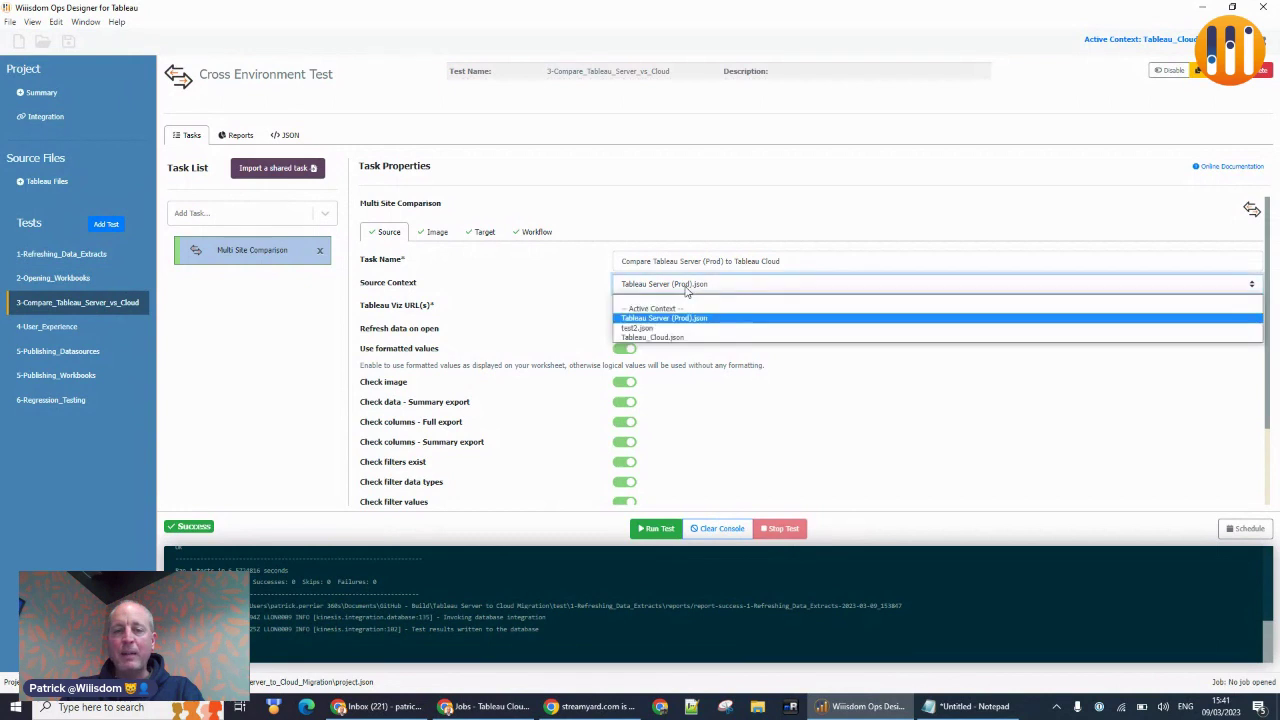
left_click(686, 287)
Step: Review the Multi Site Comparison task's target context, and examine the comparison checks in its source settings
left_click(471, 234)
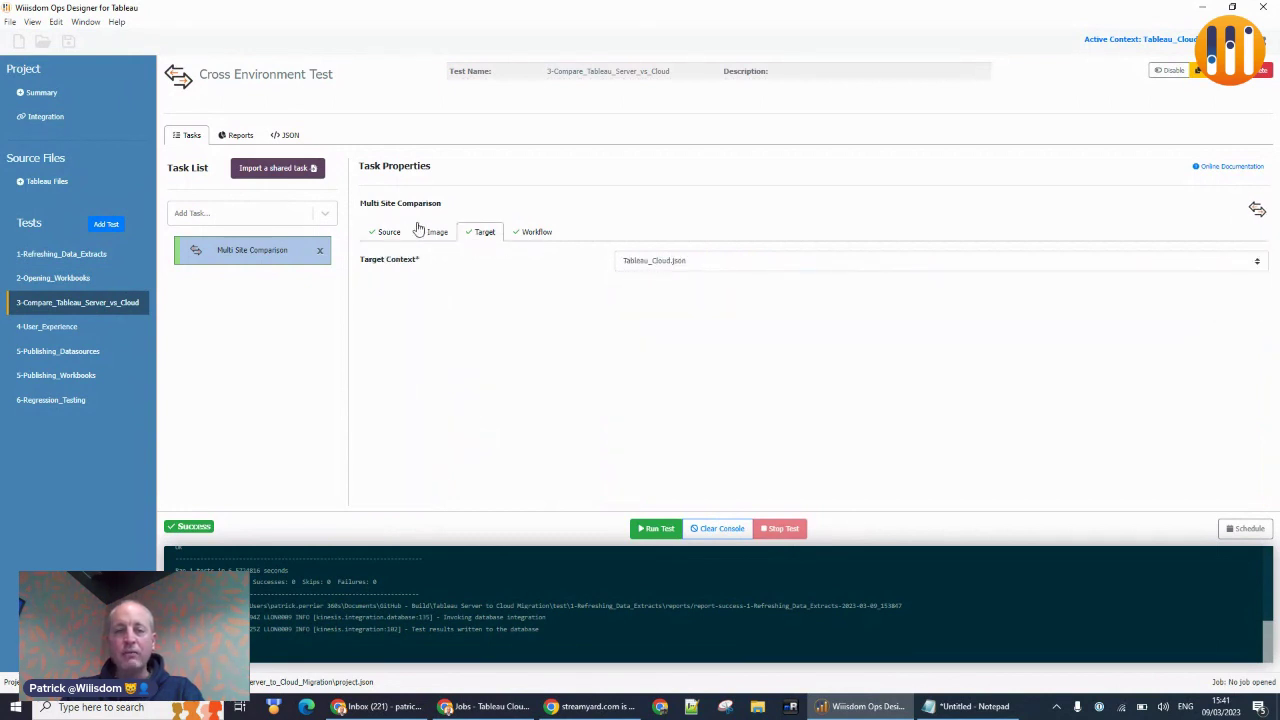
left_click(388, 232)
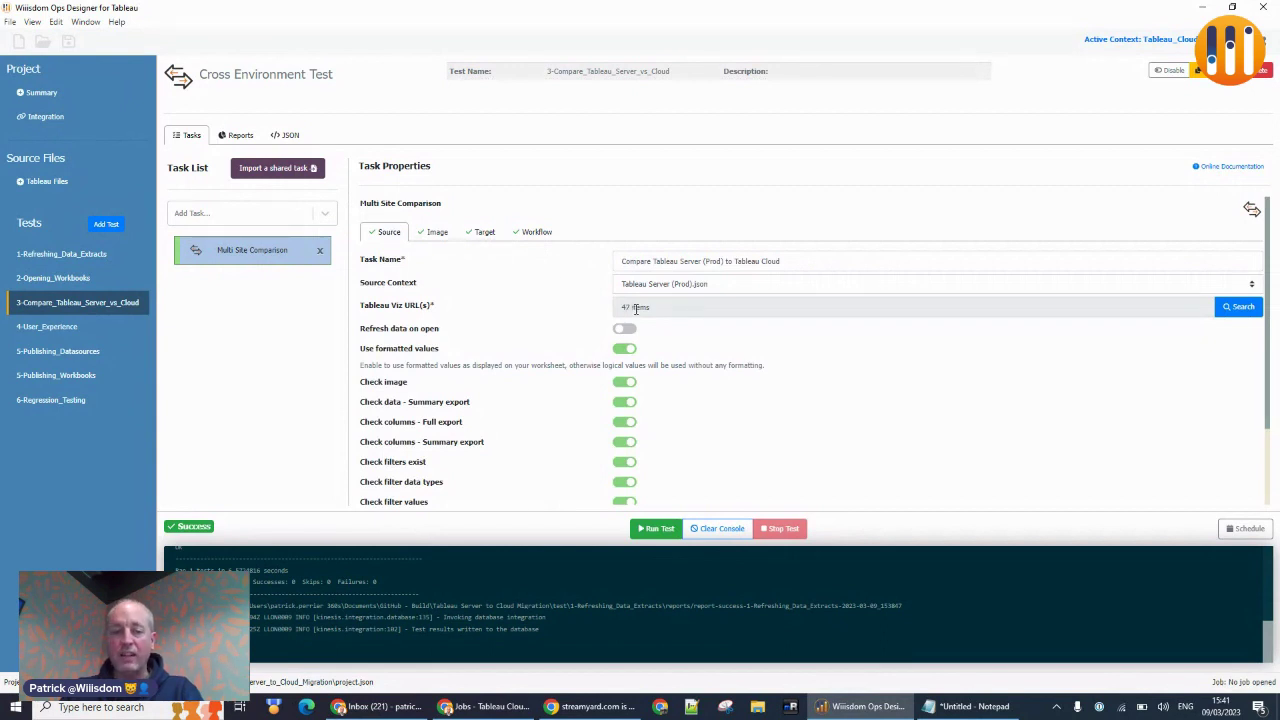
scroll(635, 309, "down", 1)
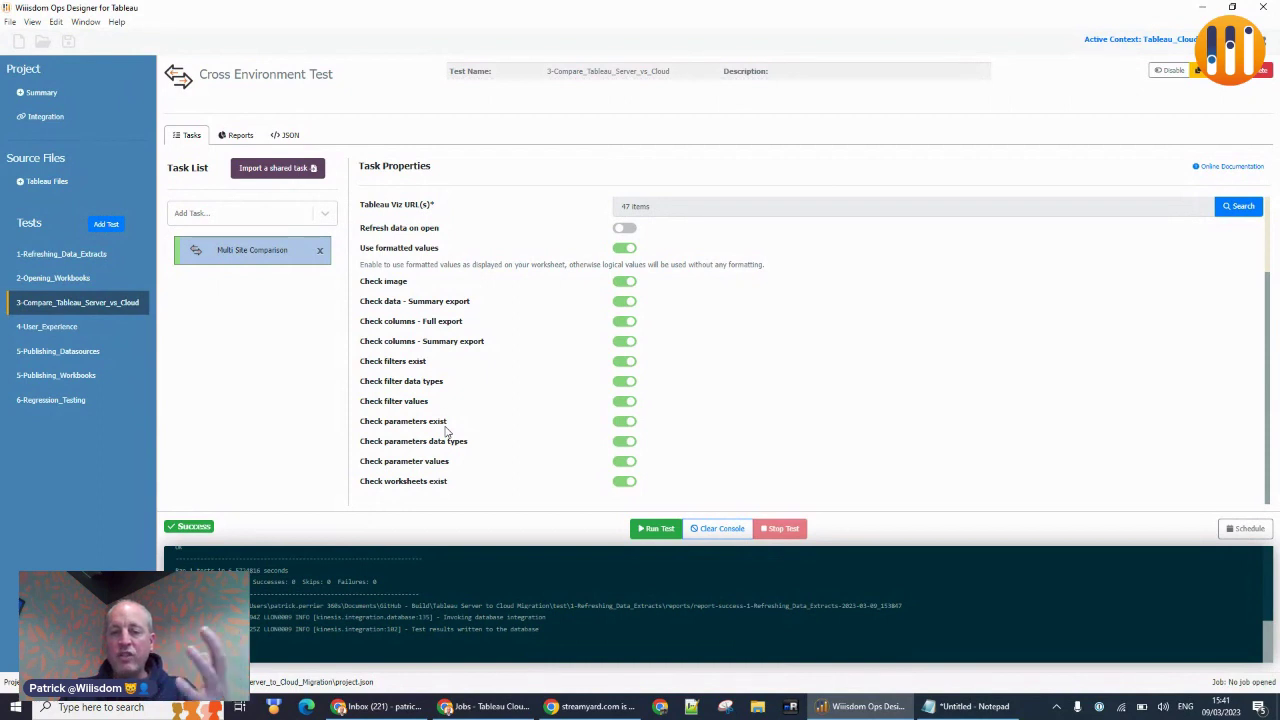
Step: Open the 3-Compare_Tableau_Server_vs_Cloud failure report in the browser and look through the status of each view in its summary
scroll(447, 428, "up", 1)
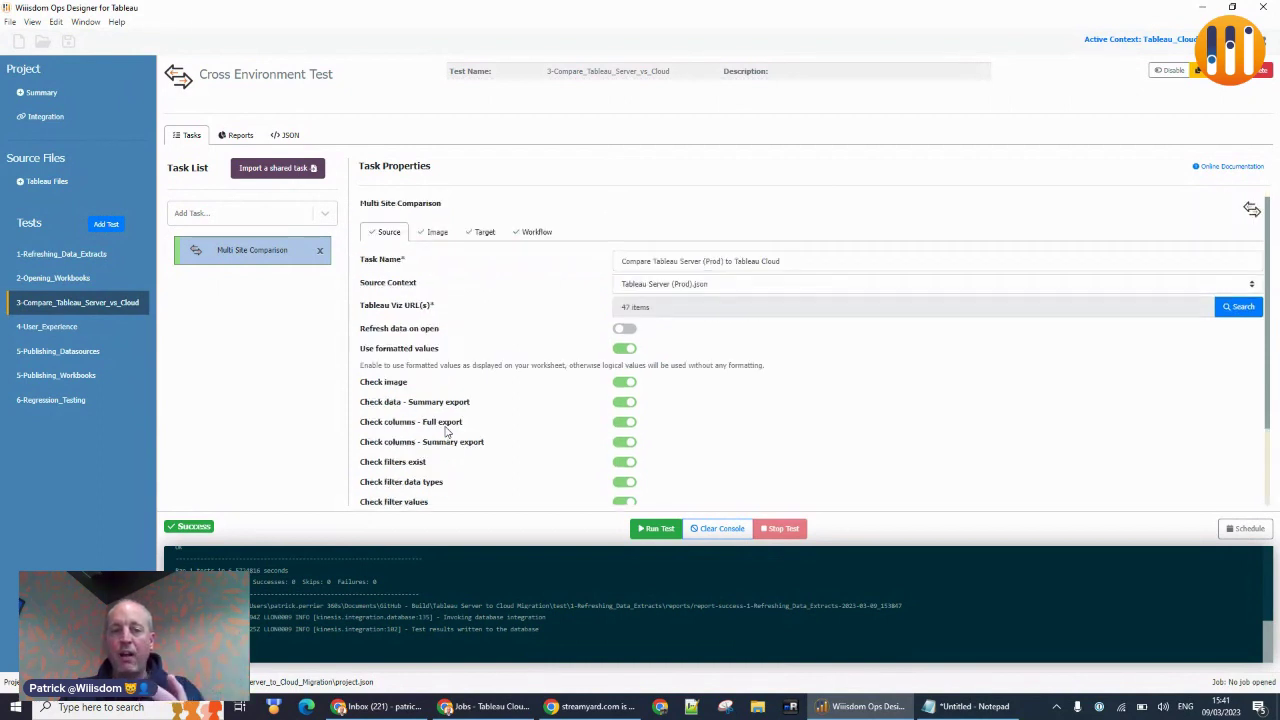
left_click(241, 136)
left_click(1211, 170)
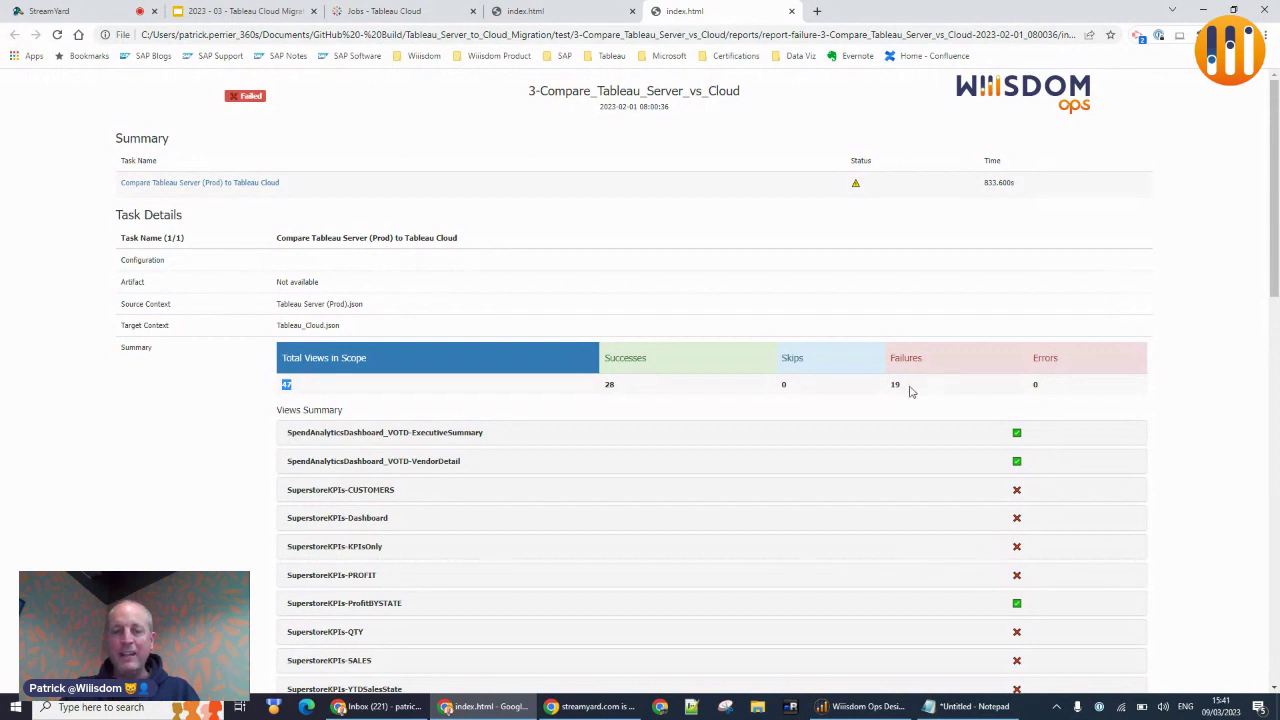
scroll(899, 385, "down", 2)
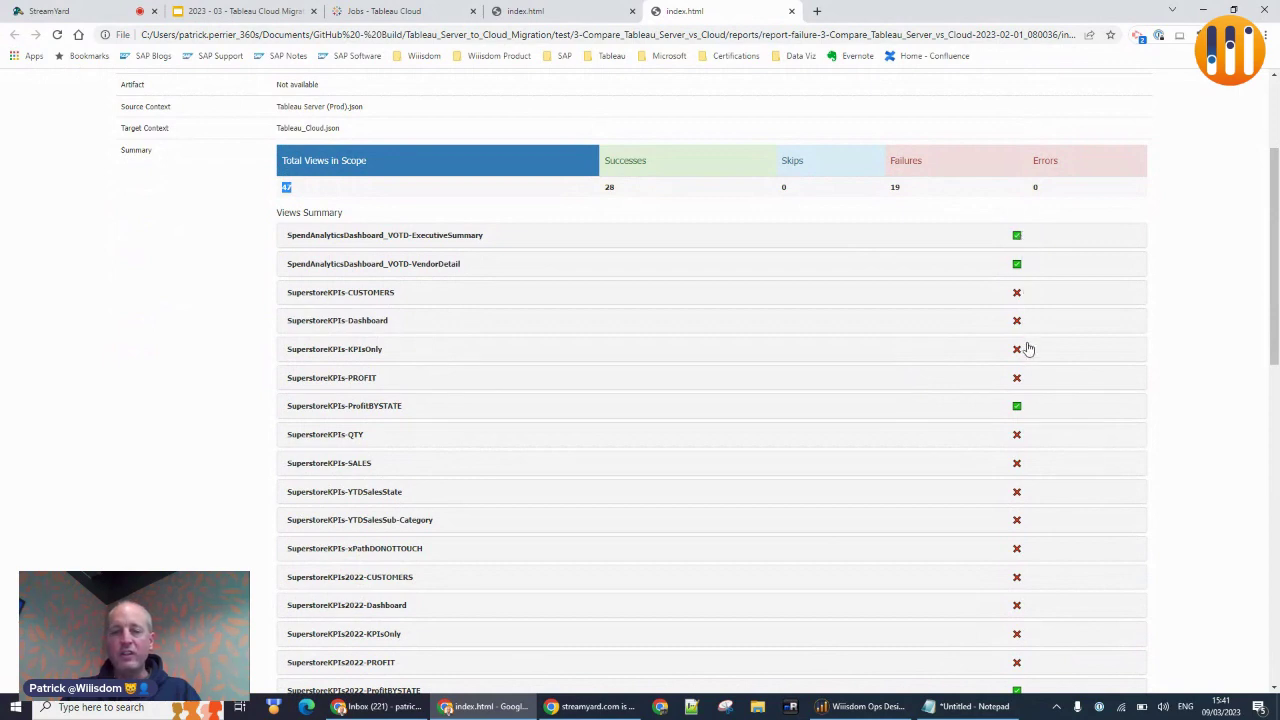
scroll(1027, 347, "down", 3)
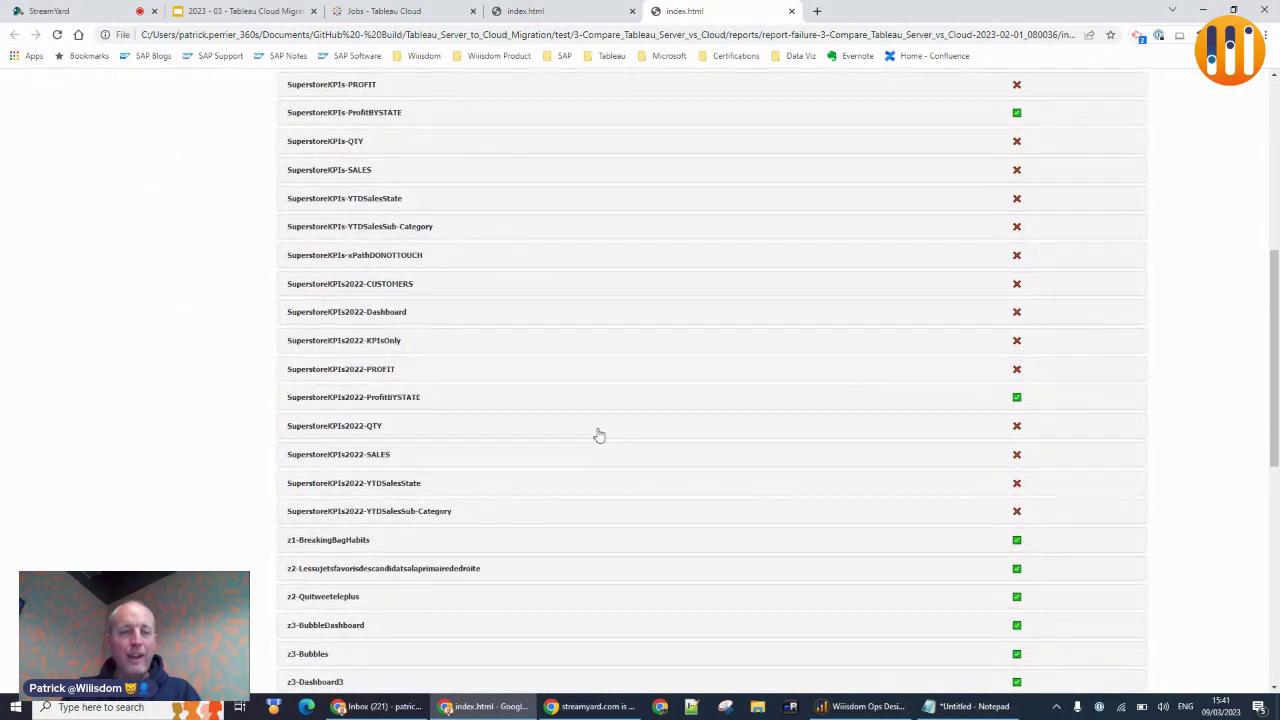
Step: Expand the SuperstoreKPIs2022-Dashboard view in the report and examine its data summary and image comparisons between source and target
left_click(408, 318)
scroll(431, 363, "down", 1)
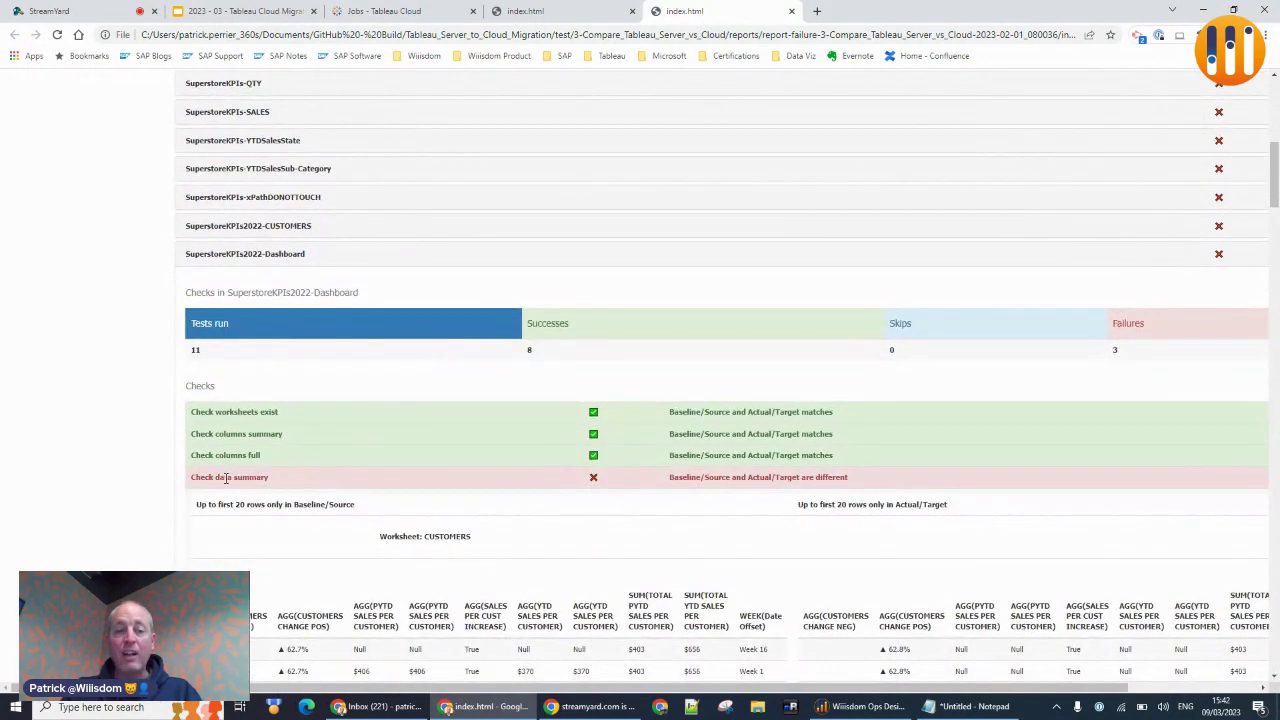
scroll(798, 479, "down", 4)
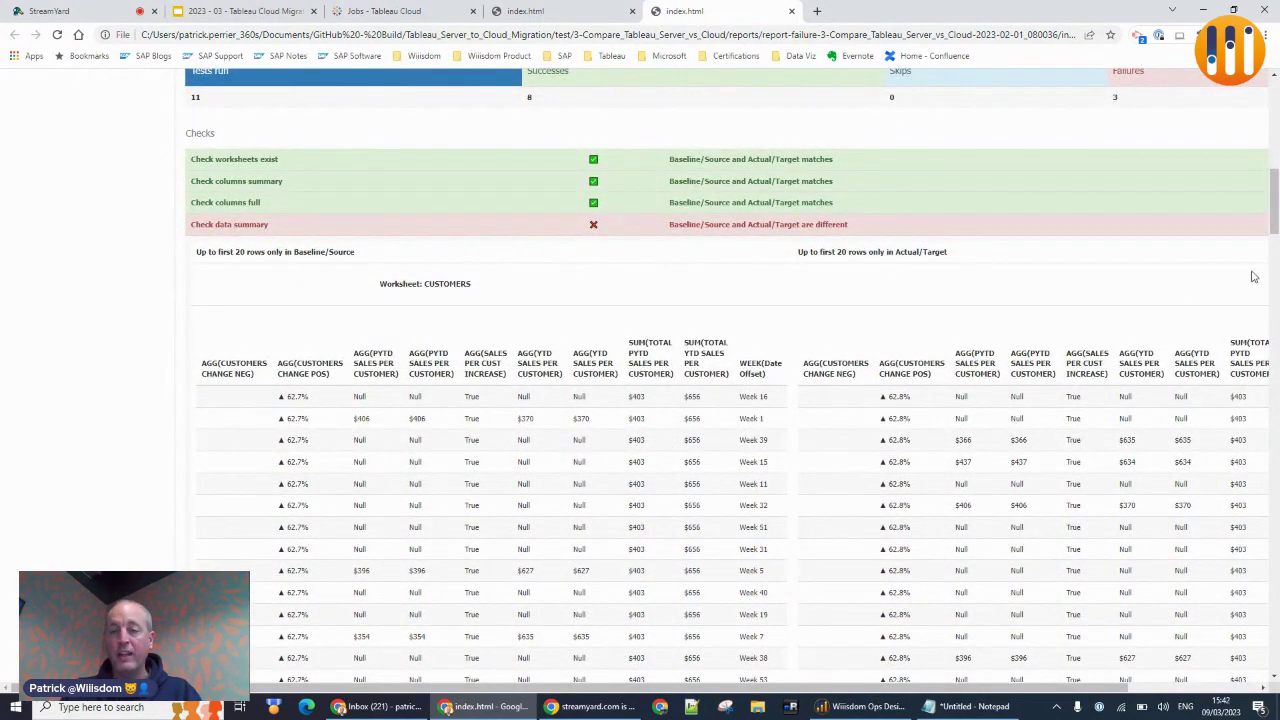
left_click_drag(1274, 225, 1274, 540)
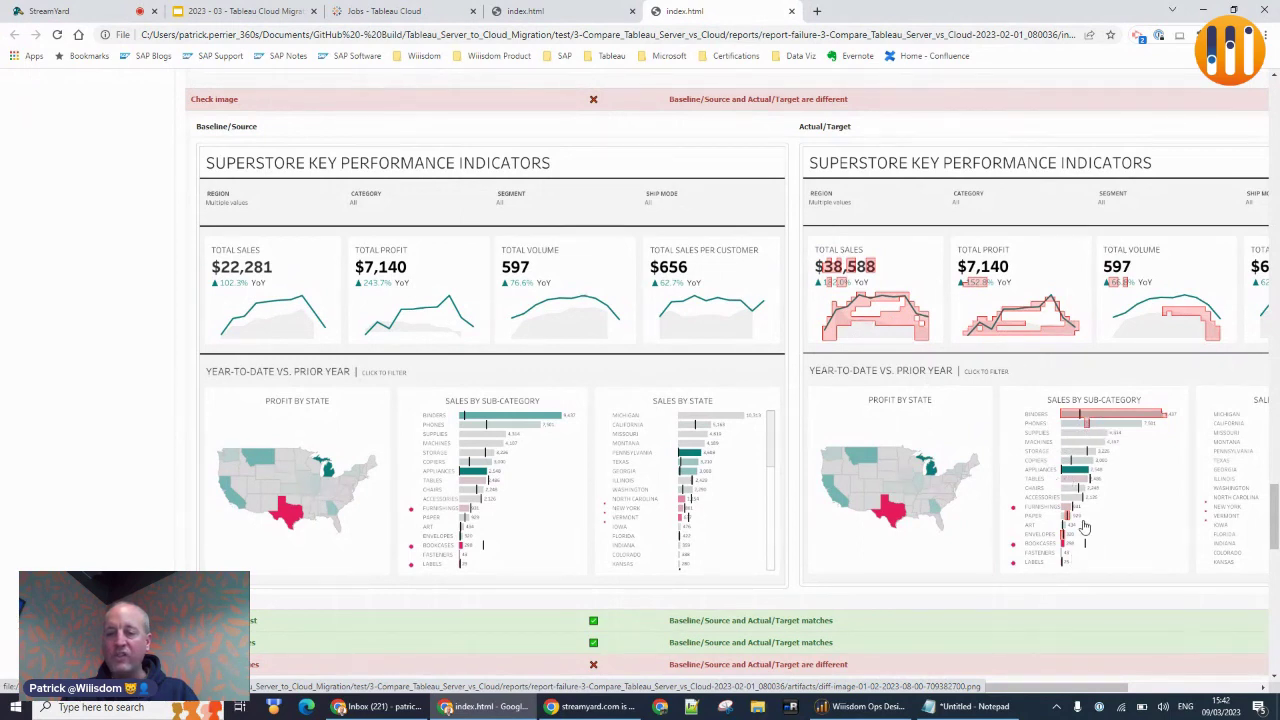
Step: Compare the source and target Region values under Check filter values, and return to the dashboard image comparison
scroll(1085, 527, "down", 3)
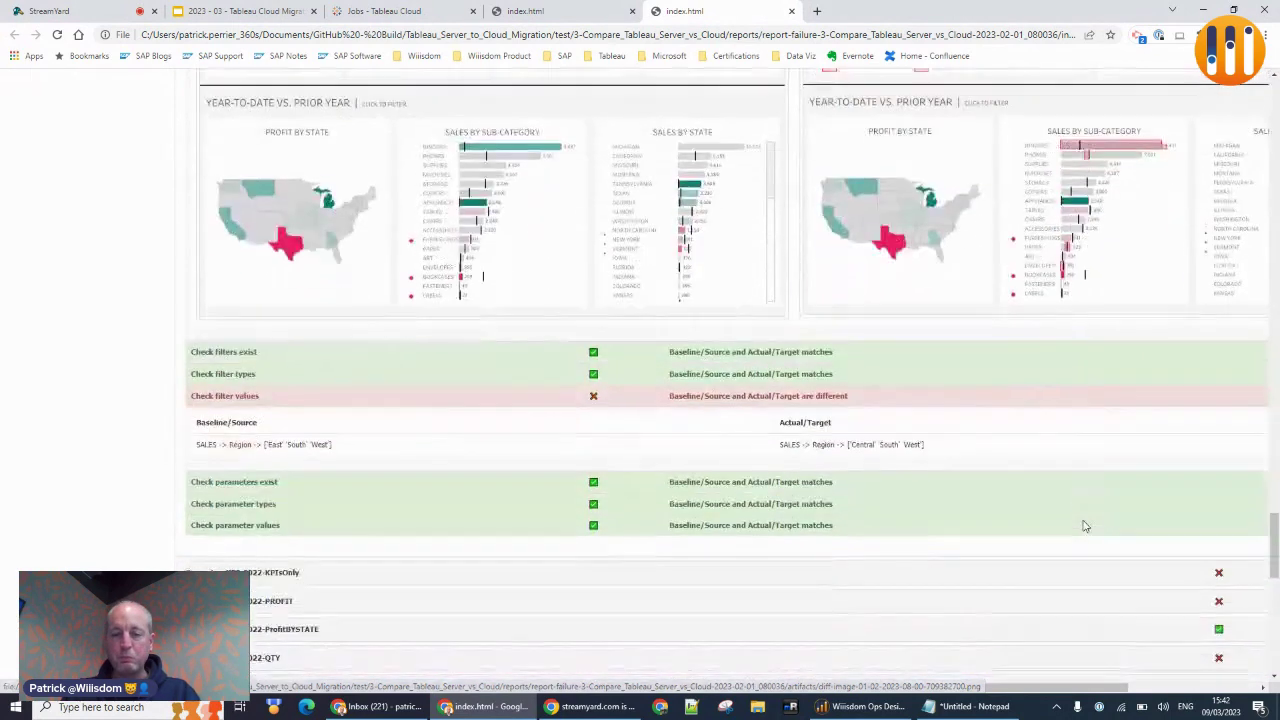
left_click_drag(348, 441, 254, 437)
left_click(326, 446)
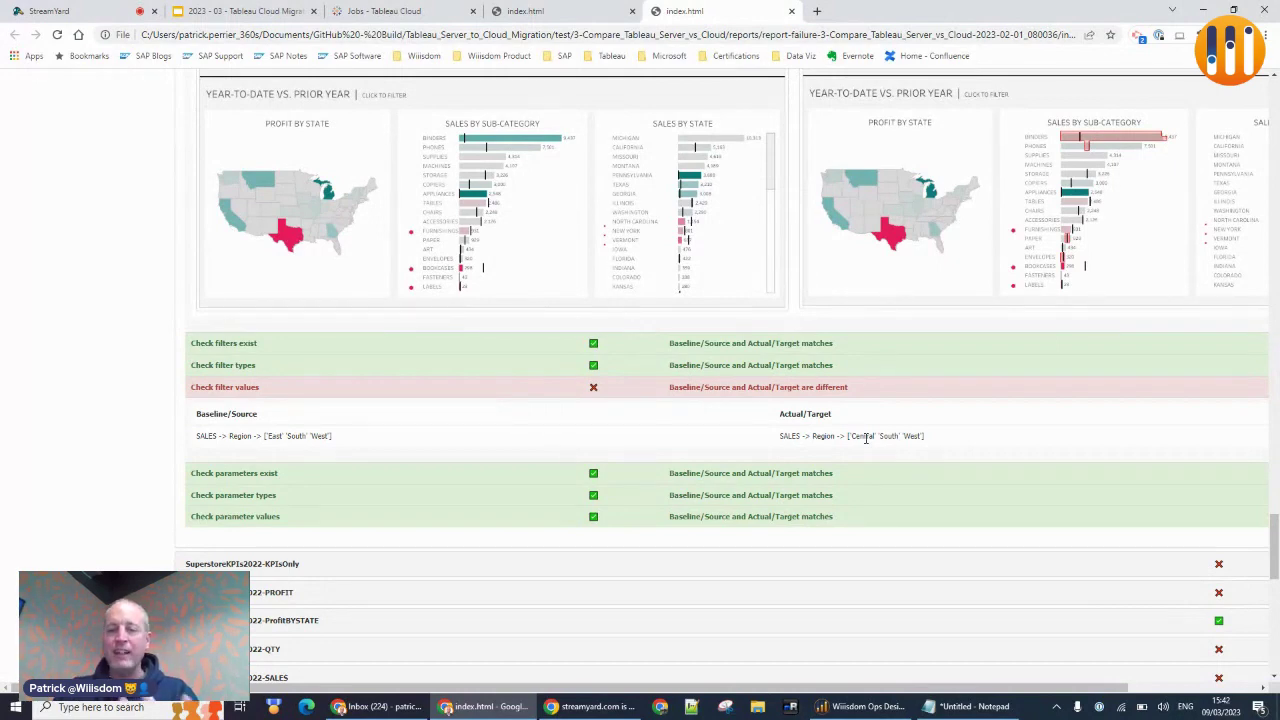
scroll(866, 437, "up", 3)
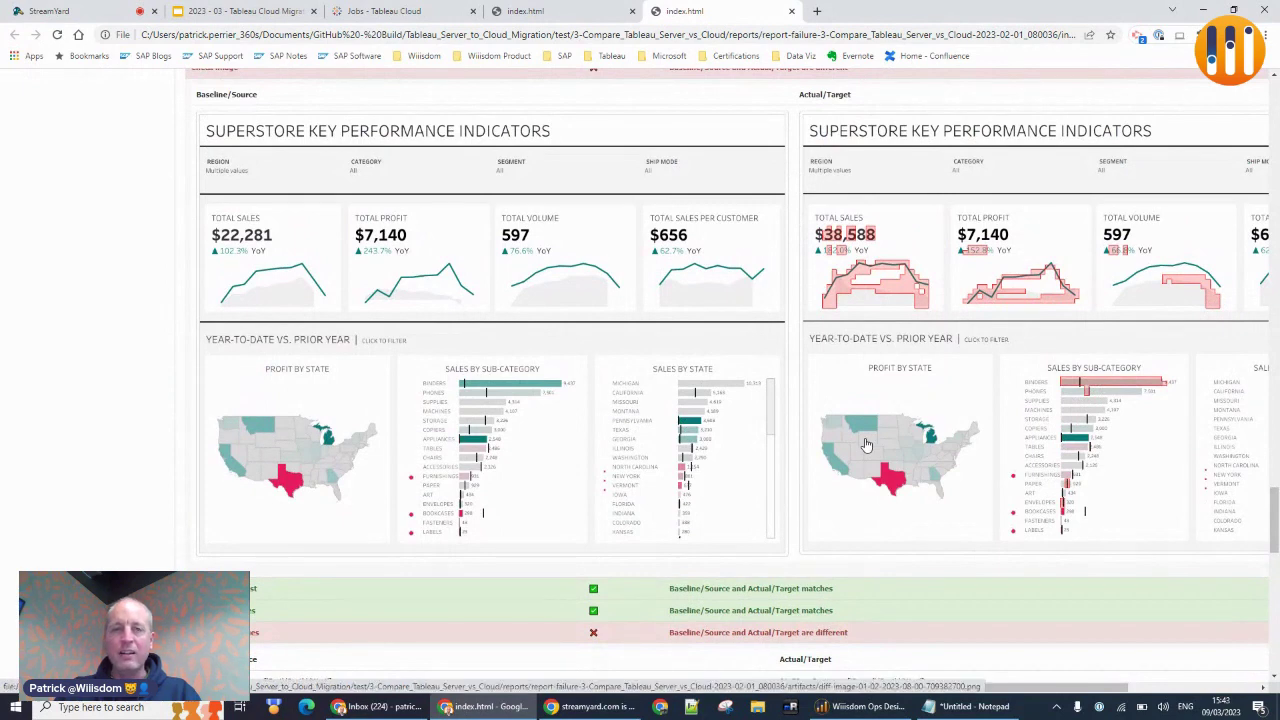
Step: Switch back to Wiiisdom Ops Designer and open the task list of the 4-User_Experience test
right_click(848, 707)
left_click(848, 707)
left_click(848, 707)
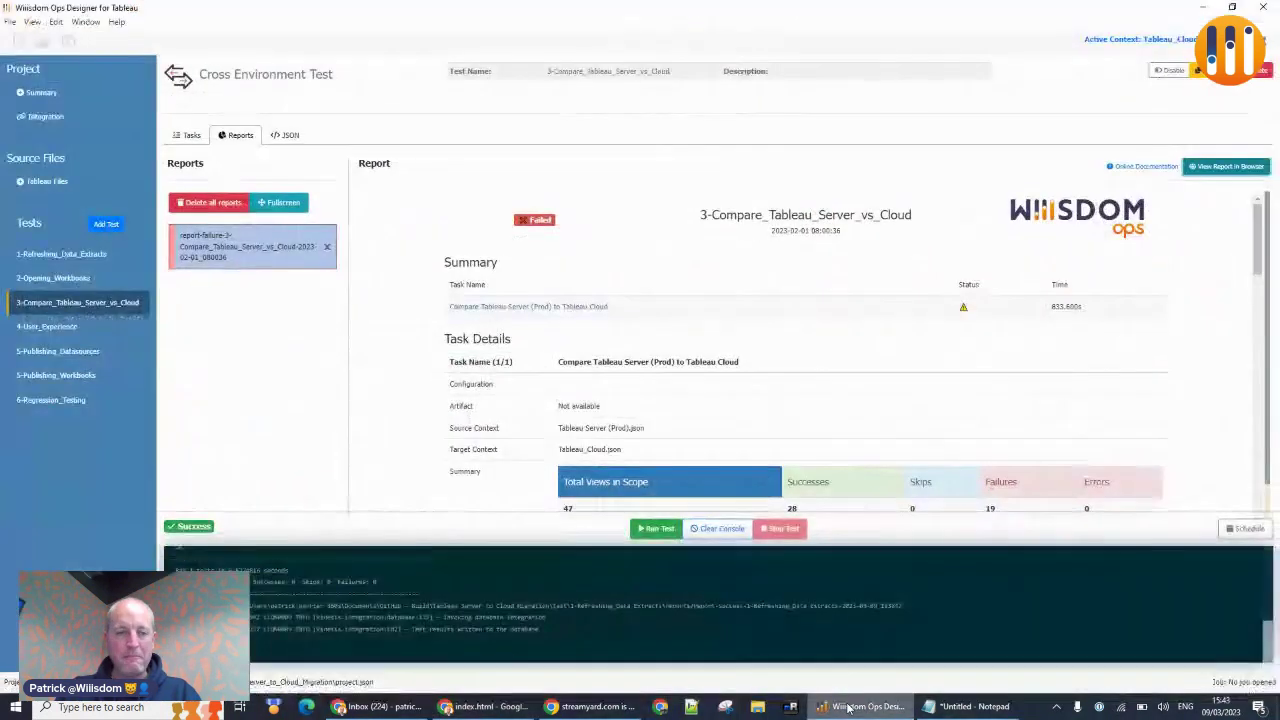
left_click(78, 328)
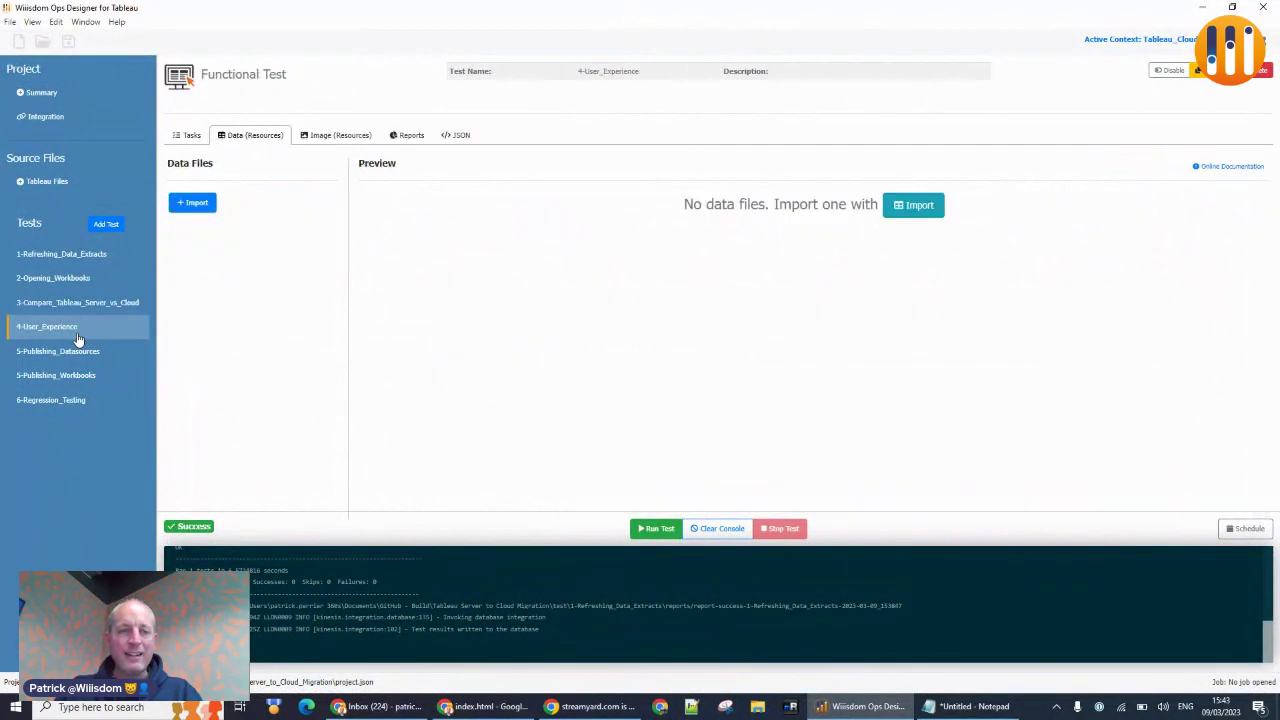
left_click(188, 136)
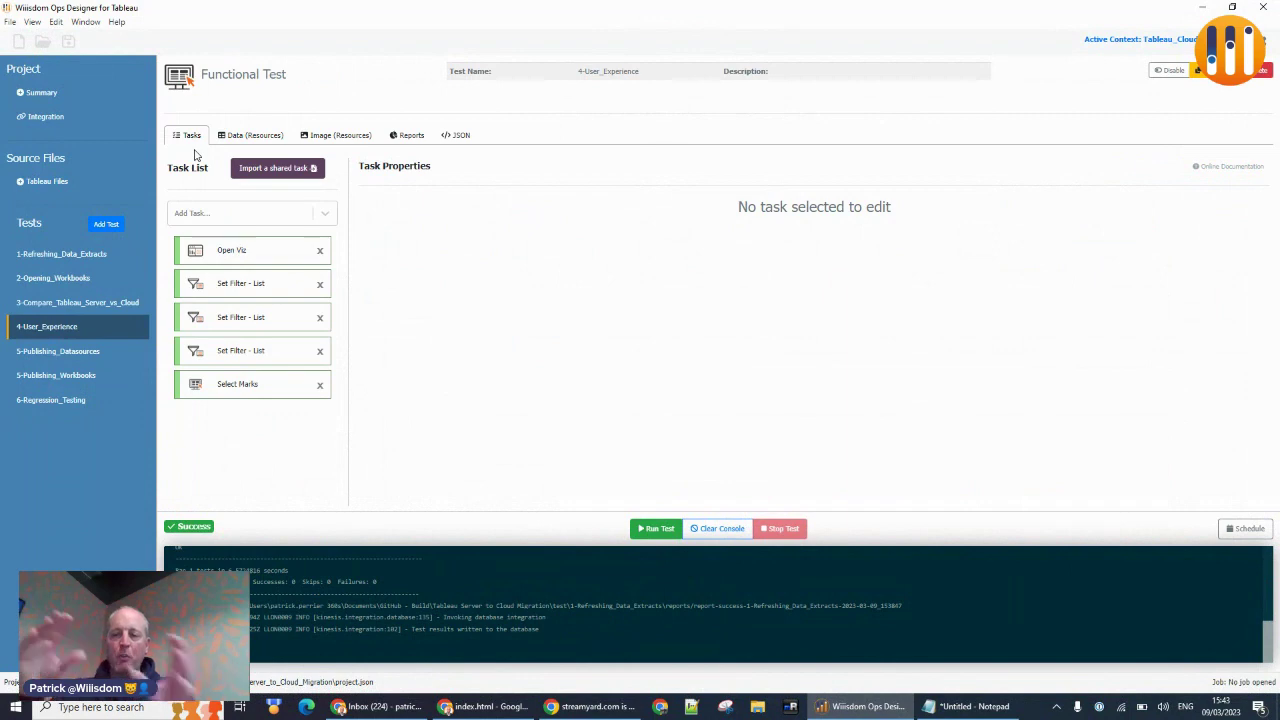
Step: View the Set Filter - Region task's properties in 4-User_Experience and run the test
left_click(86, 302)
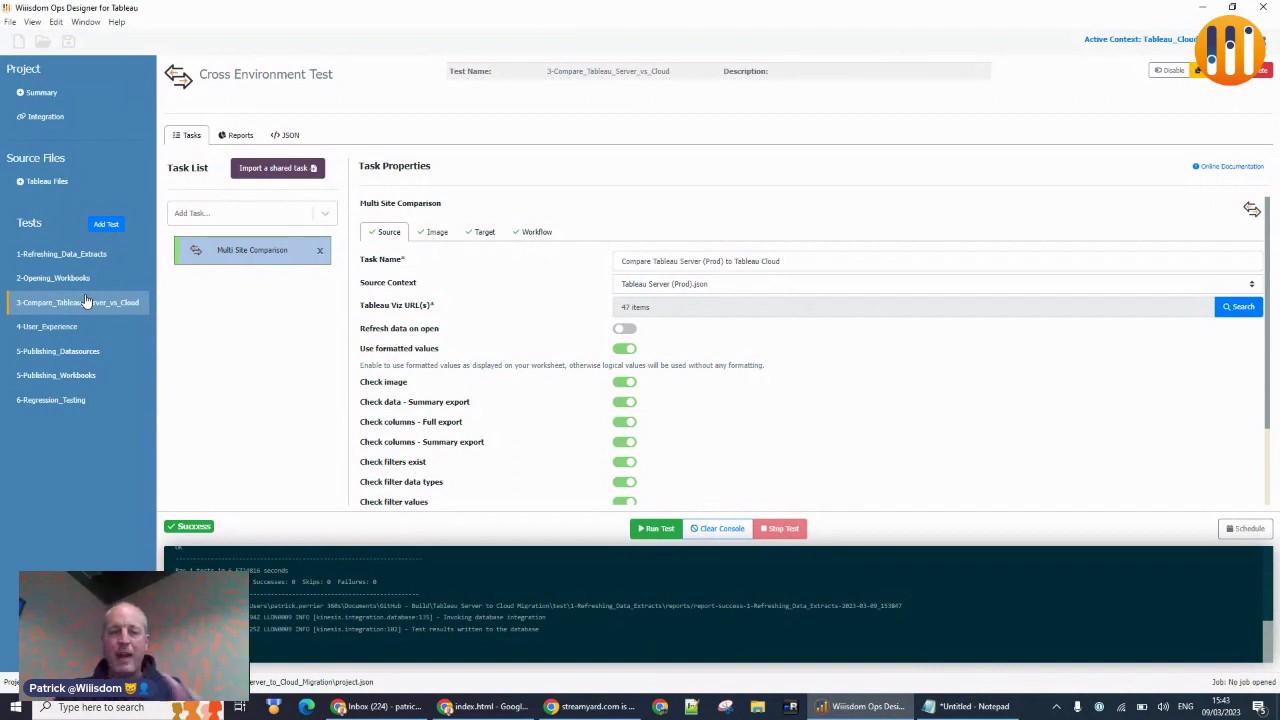
left_click(82, 325)
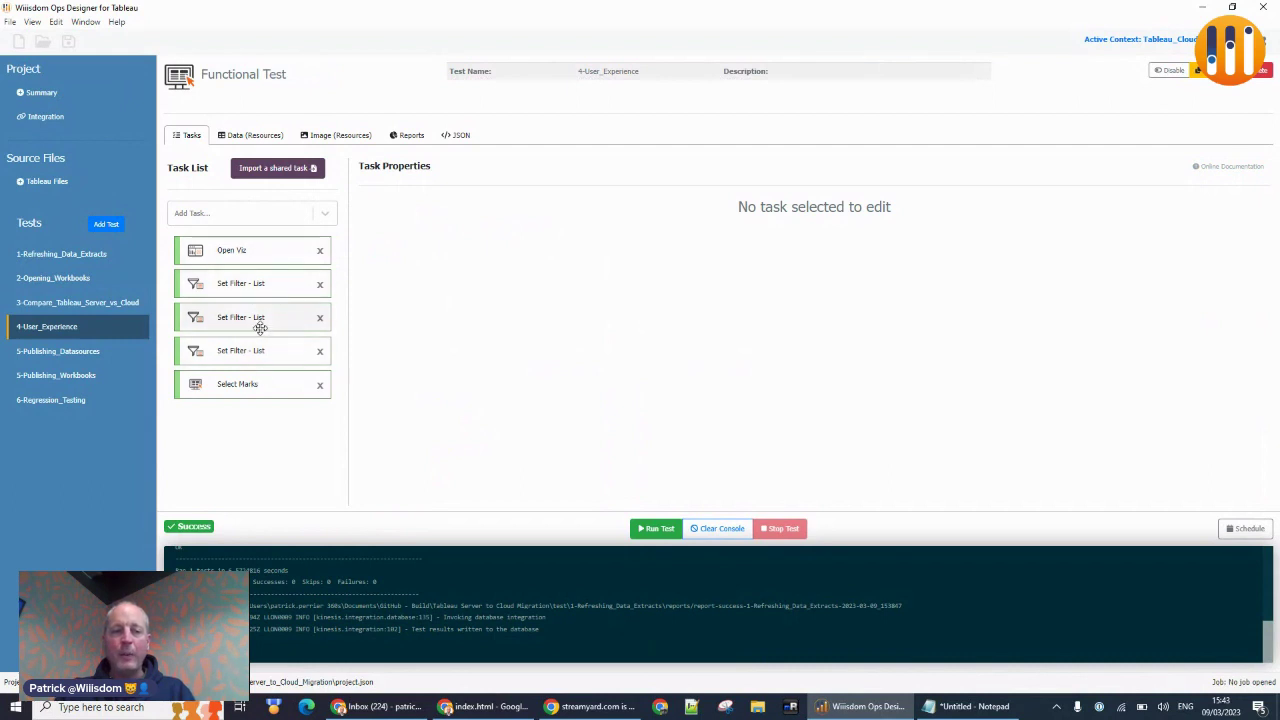
left_click(255, 285)
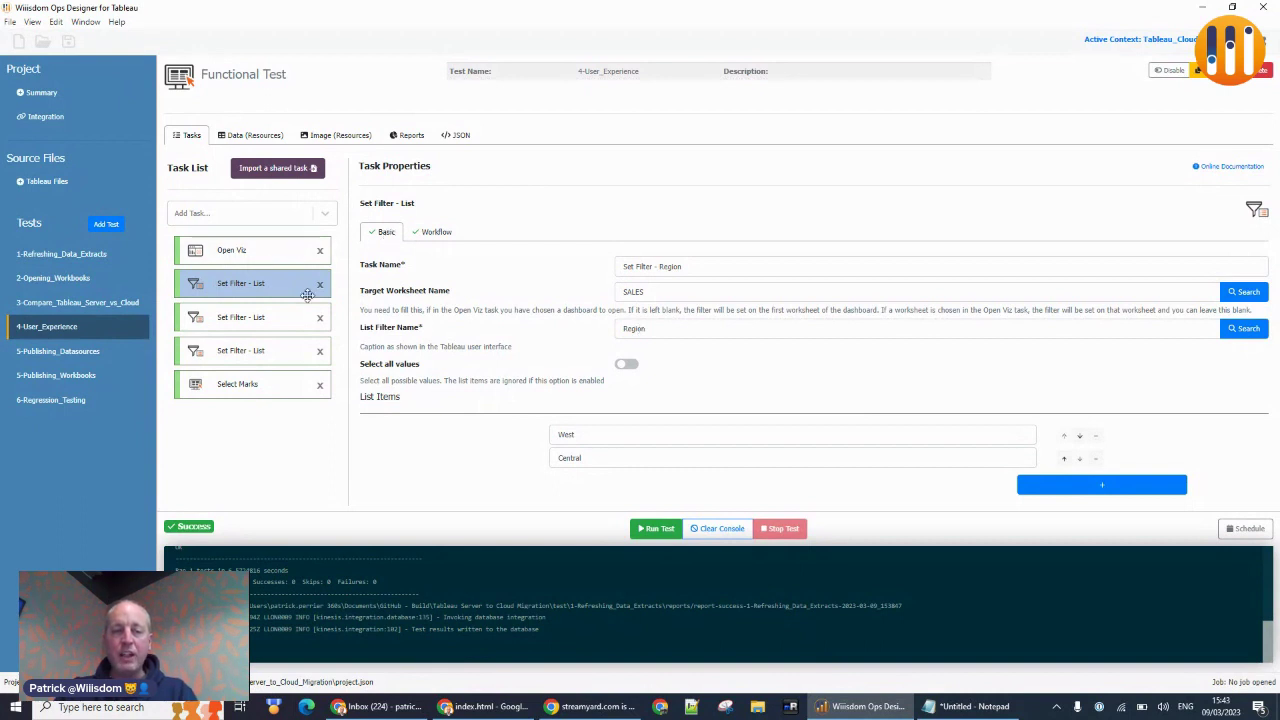
left_click(657, 530)
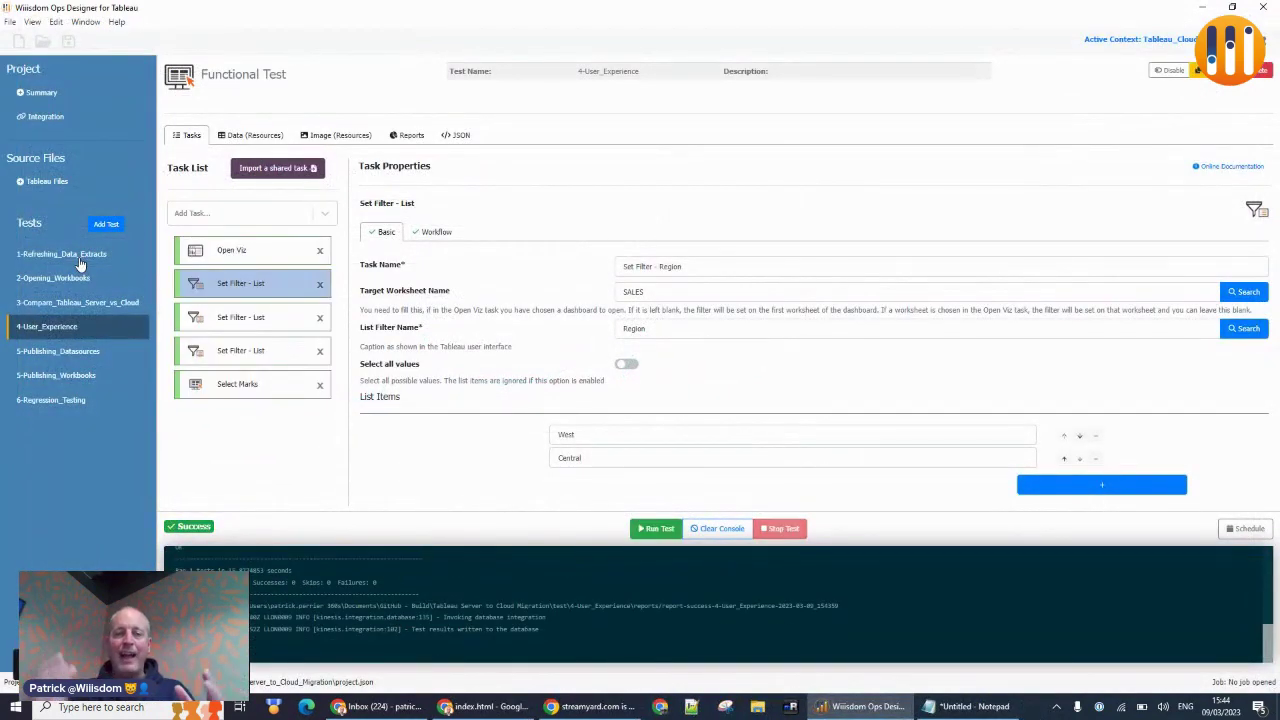
Step: Open the newest 4-User_Experience report in the browser and check the times of the Region and Category filter tasks
left_click(396, 140)
left_click(1241, 170)
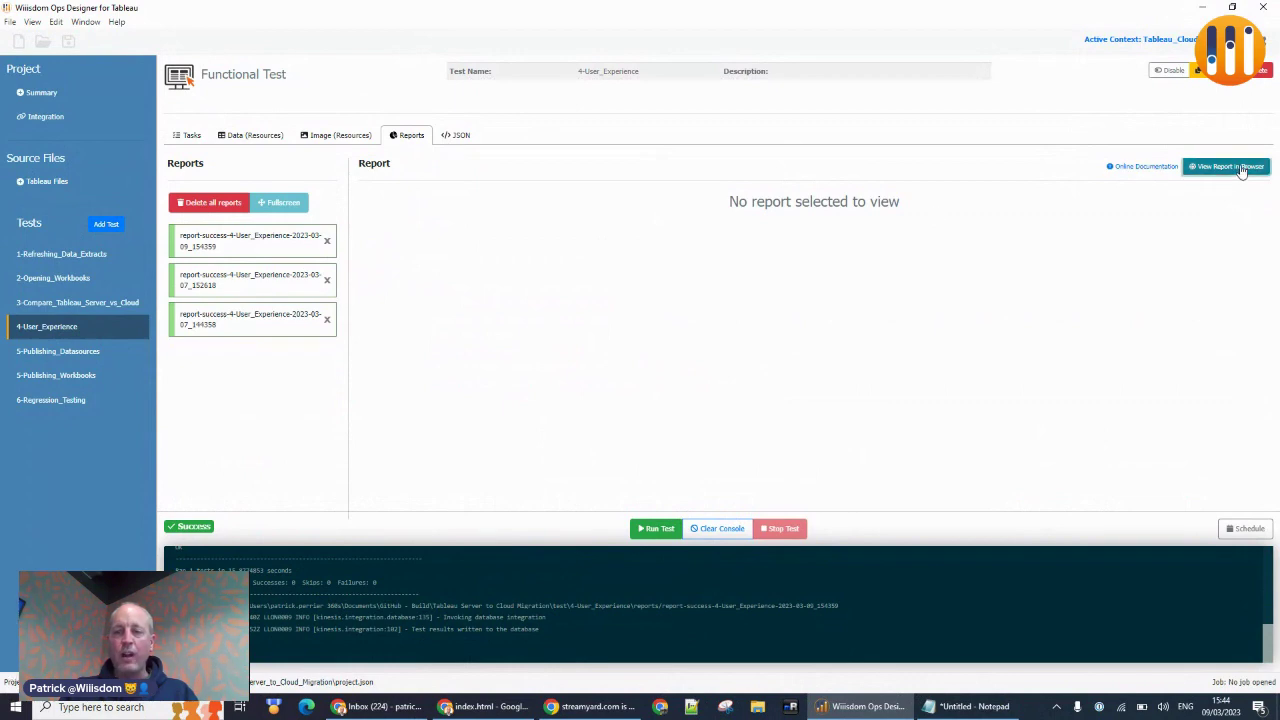
left_click(270, 238)
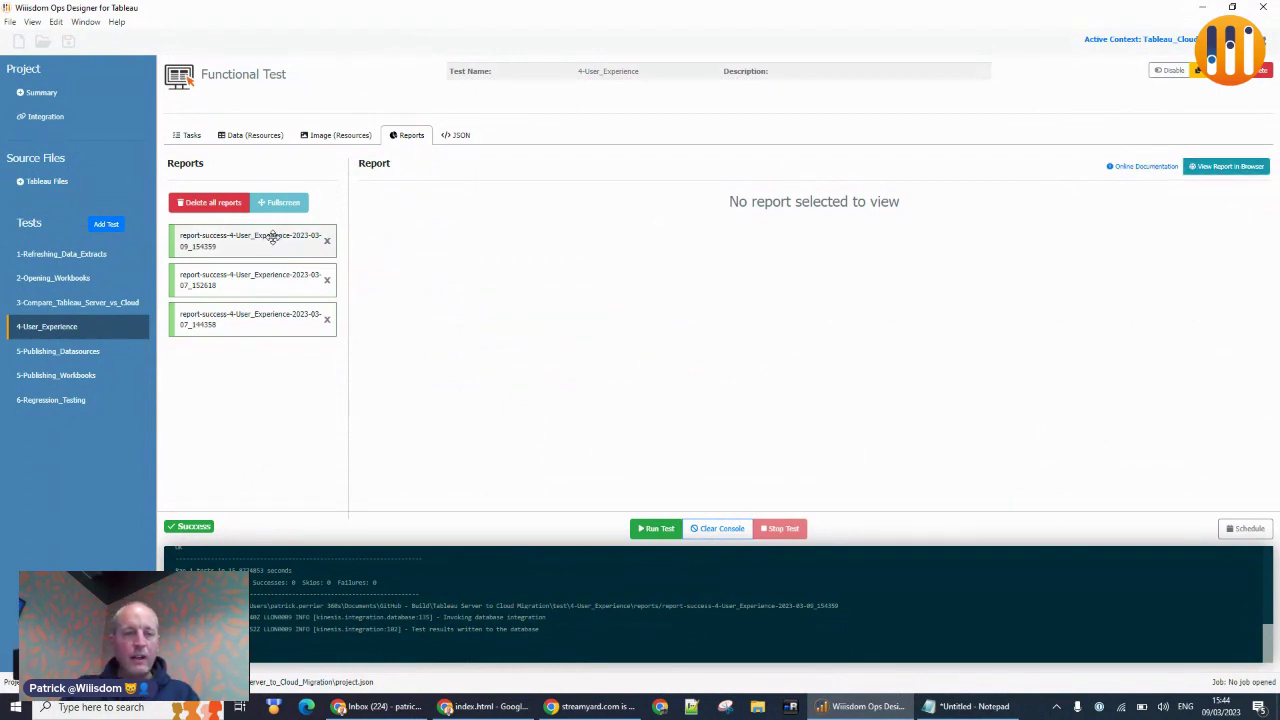
left_click(1210, 167)
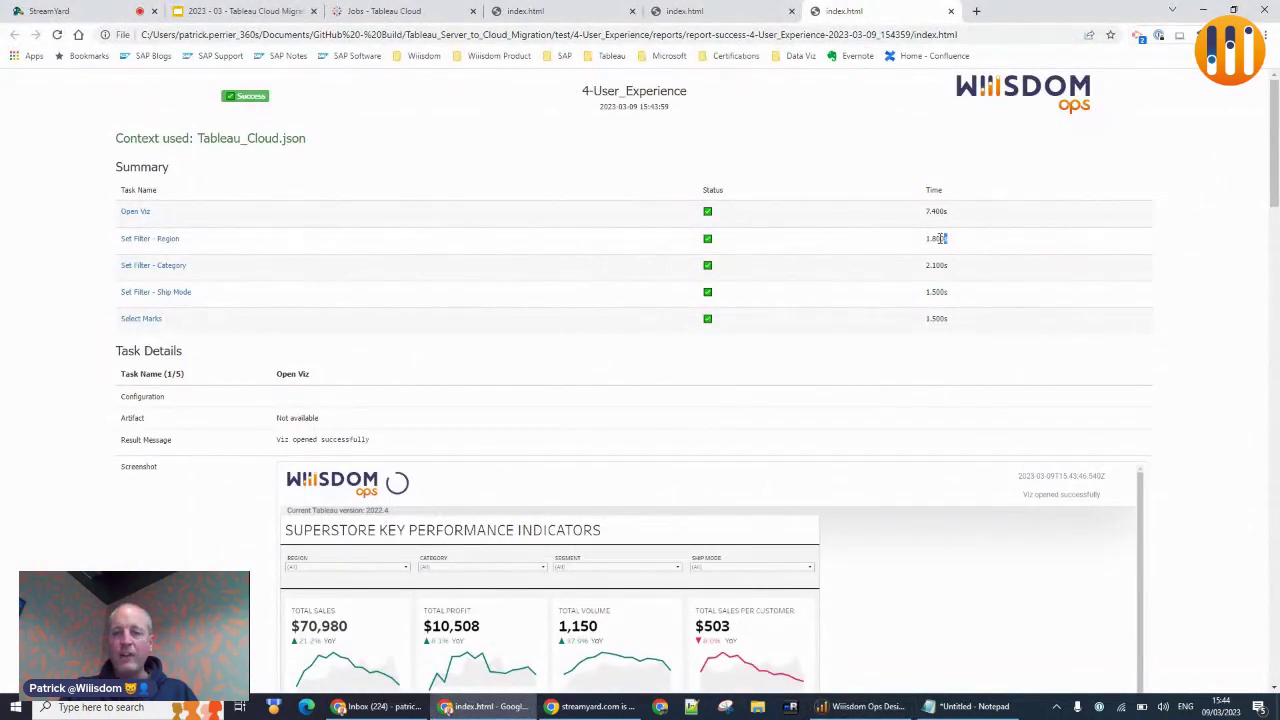
double_click(940, 238)
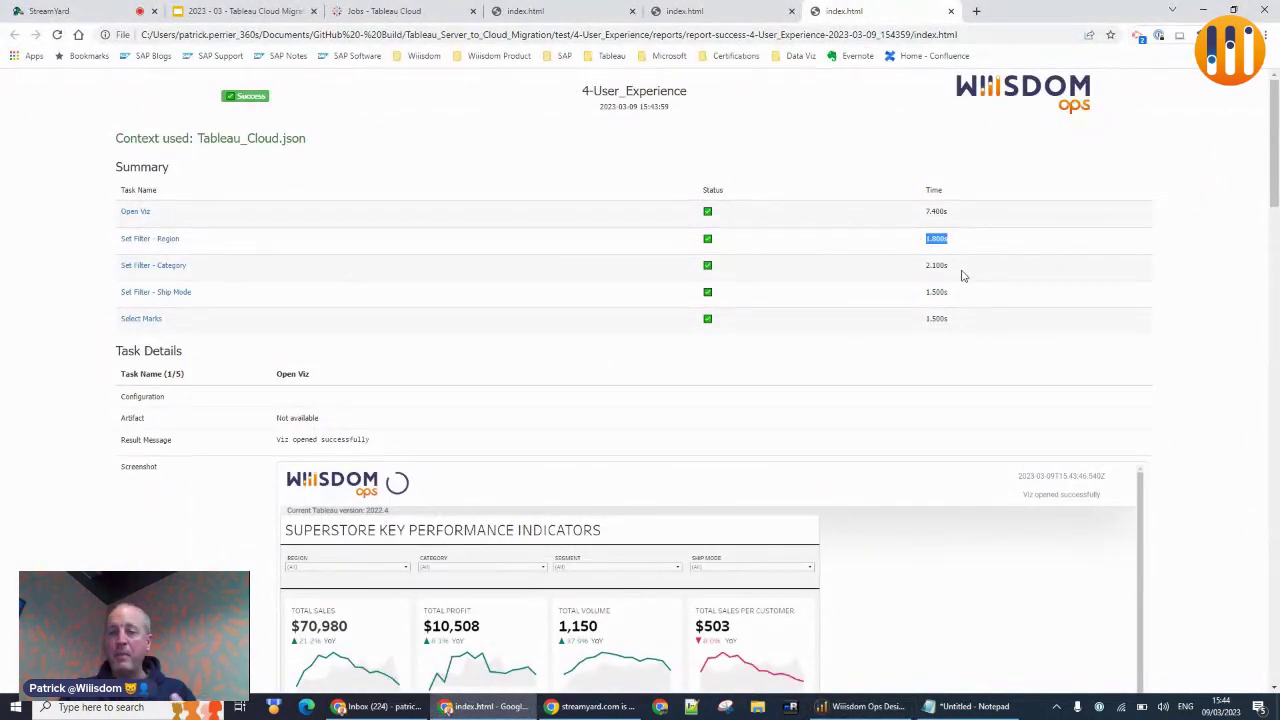
double_click(940, 266)
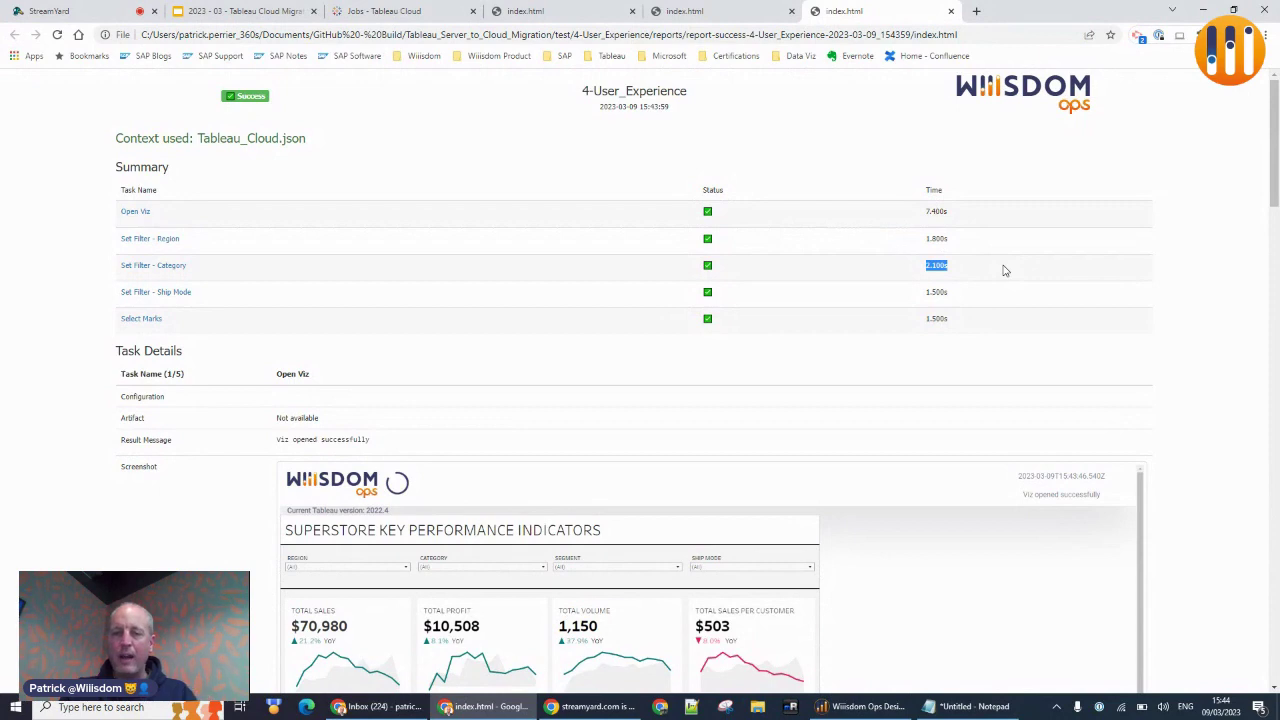
Step: Examine the report's result messages and dashboard screenshots from the Open Viz task through the Select Marks task
scroll(1005, 270, "down", 4)
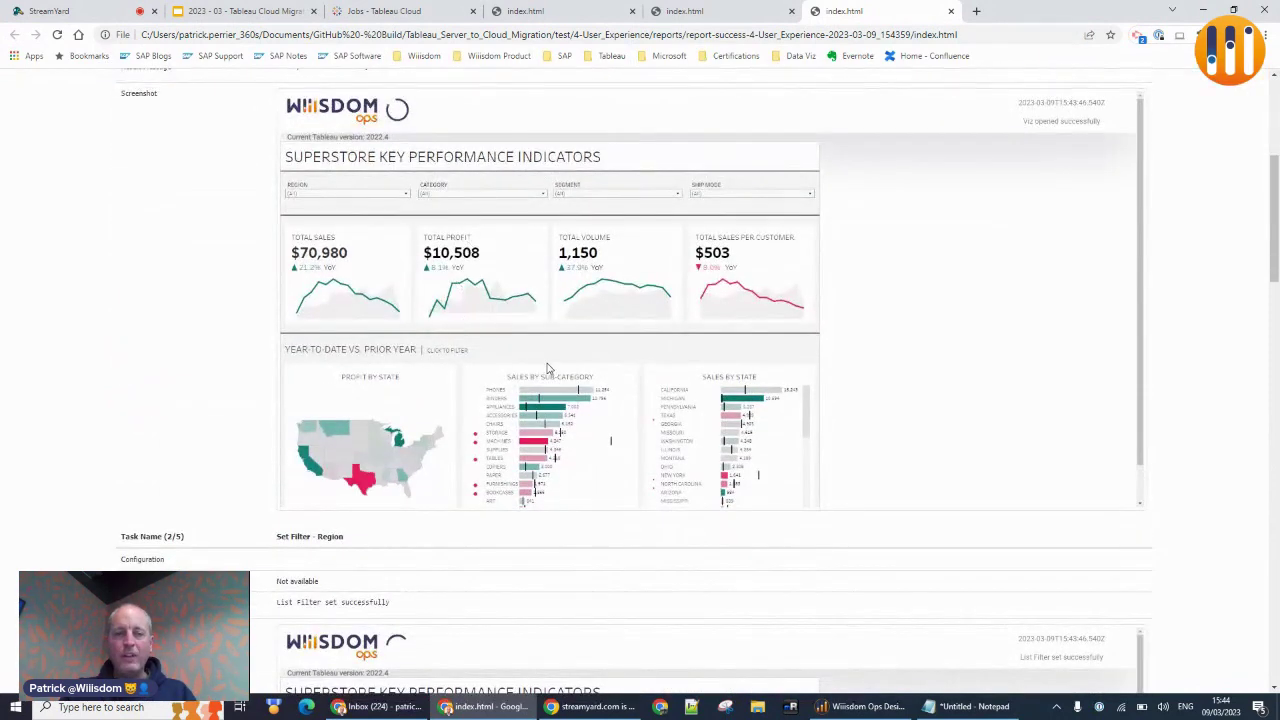
scroll(307, 200, "down", 5)
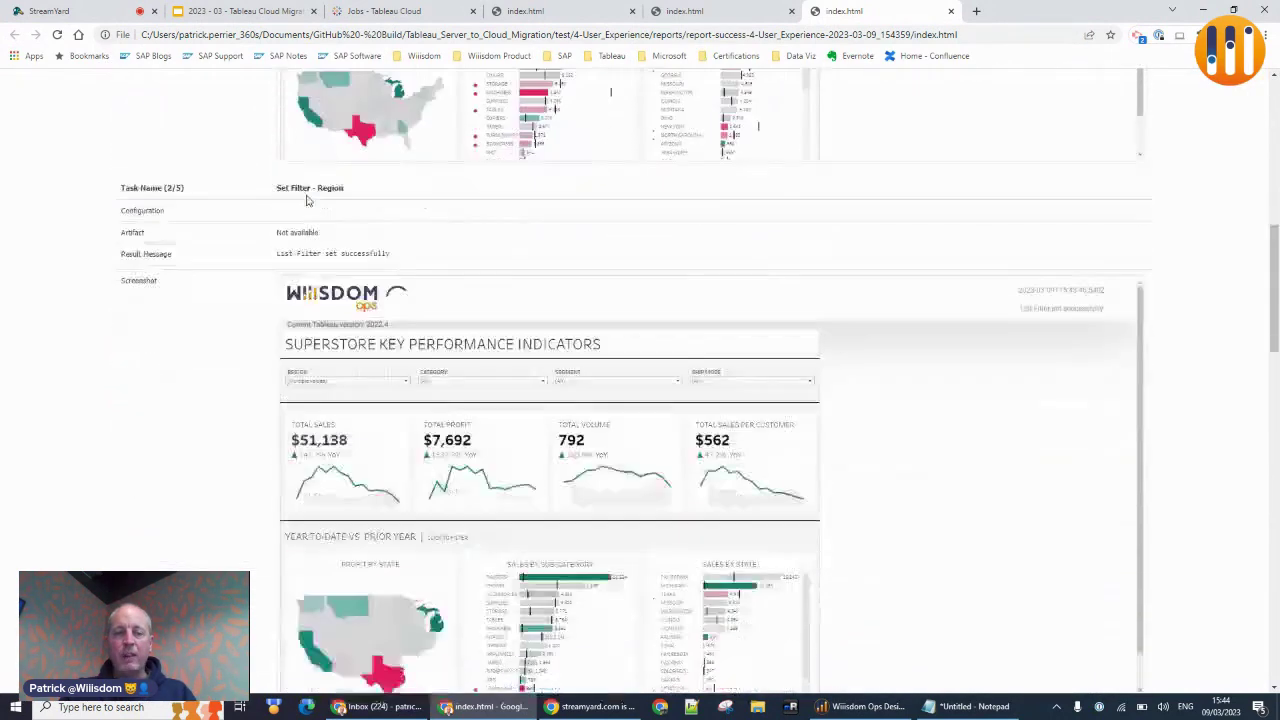
scroll(323, 312, "down", 15)
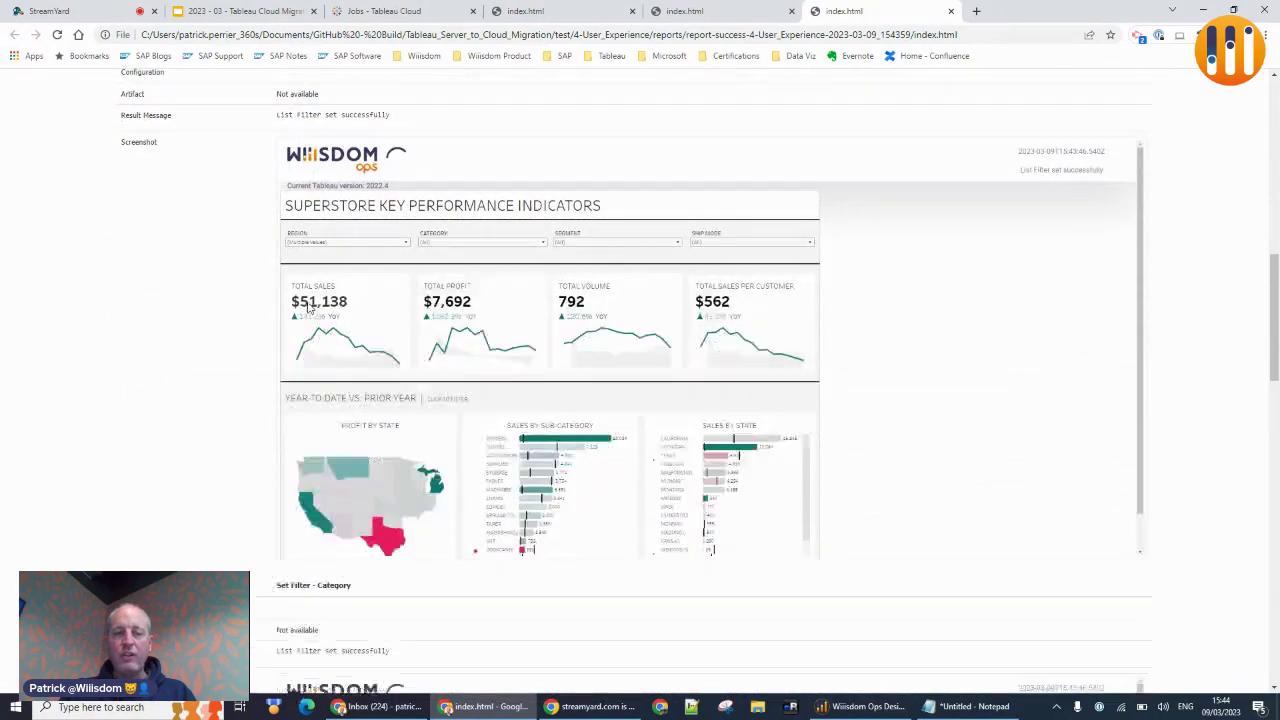
scroll(310, 308, "down", 3)
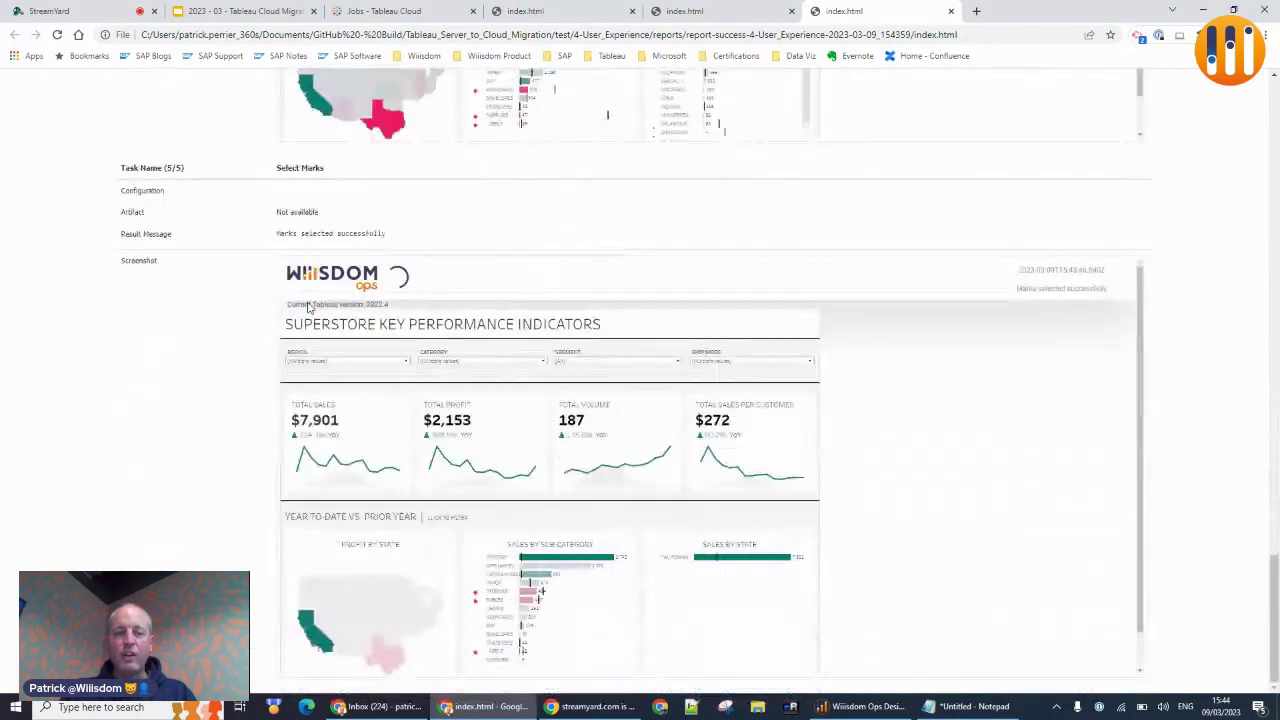
scroll(309, 307, "up", 1)
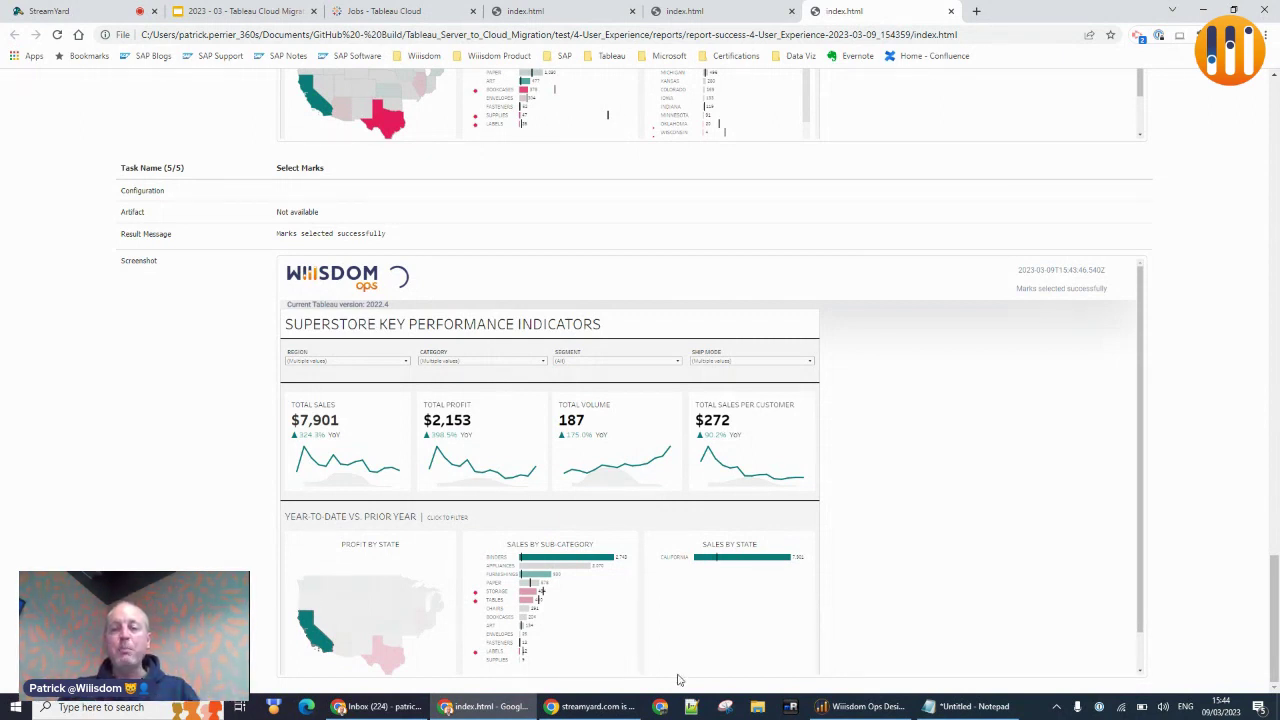
Step: Switch back to Wiiisdom Ops Designer and review the first Publish to Tableau task in 5-Publishing_Datasources and in 5-Publishing_Workbooks
left_click(846, 707)
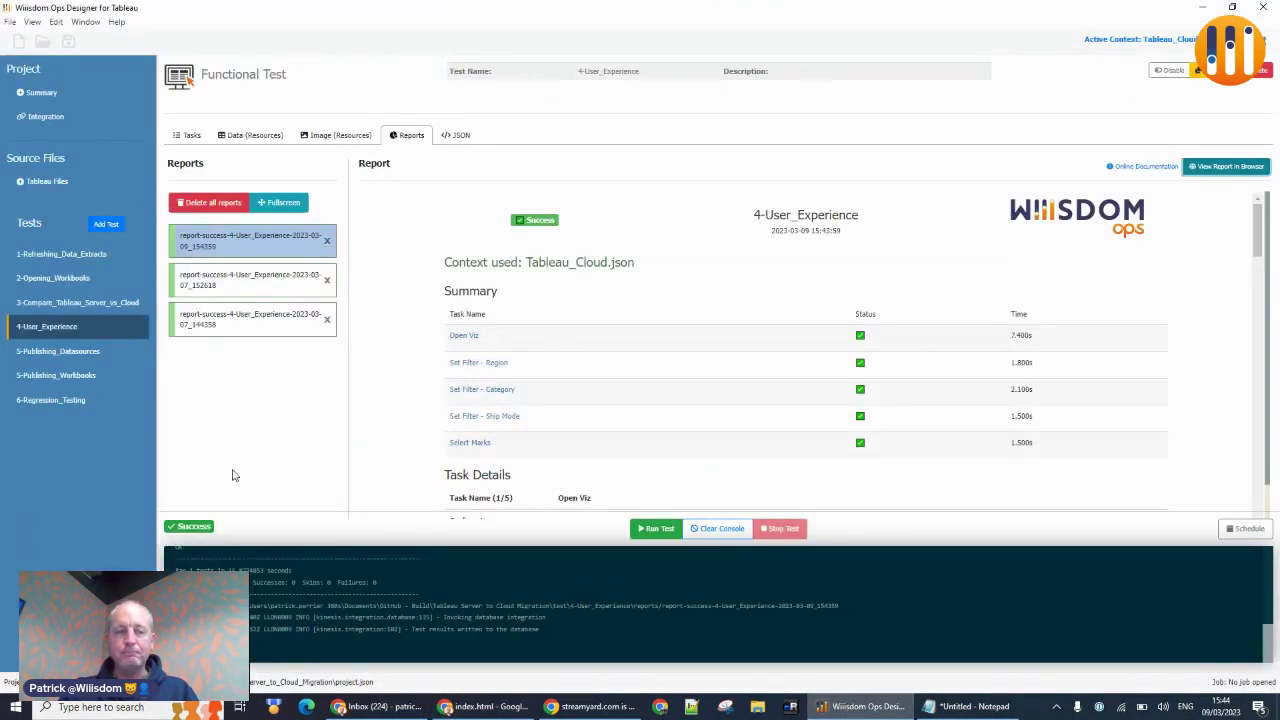
left_click(80, 351)
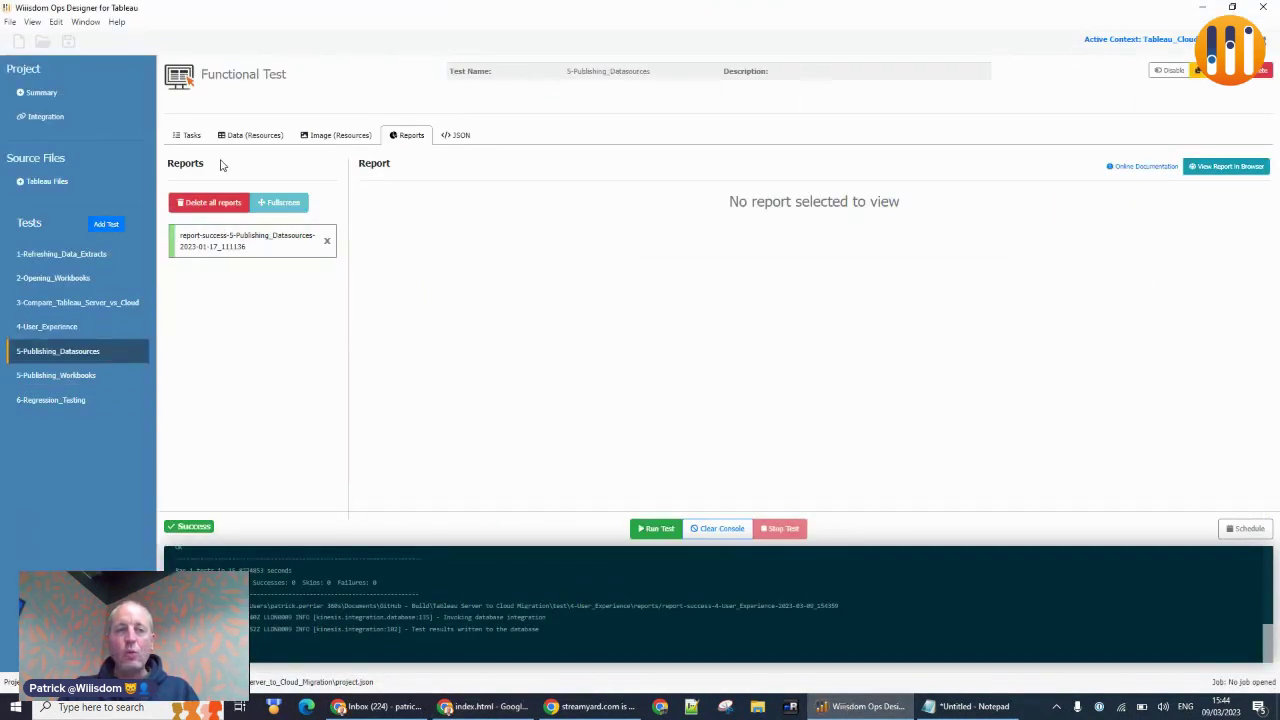
left_click(191, 140)
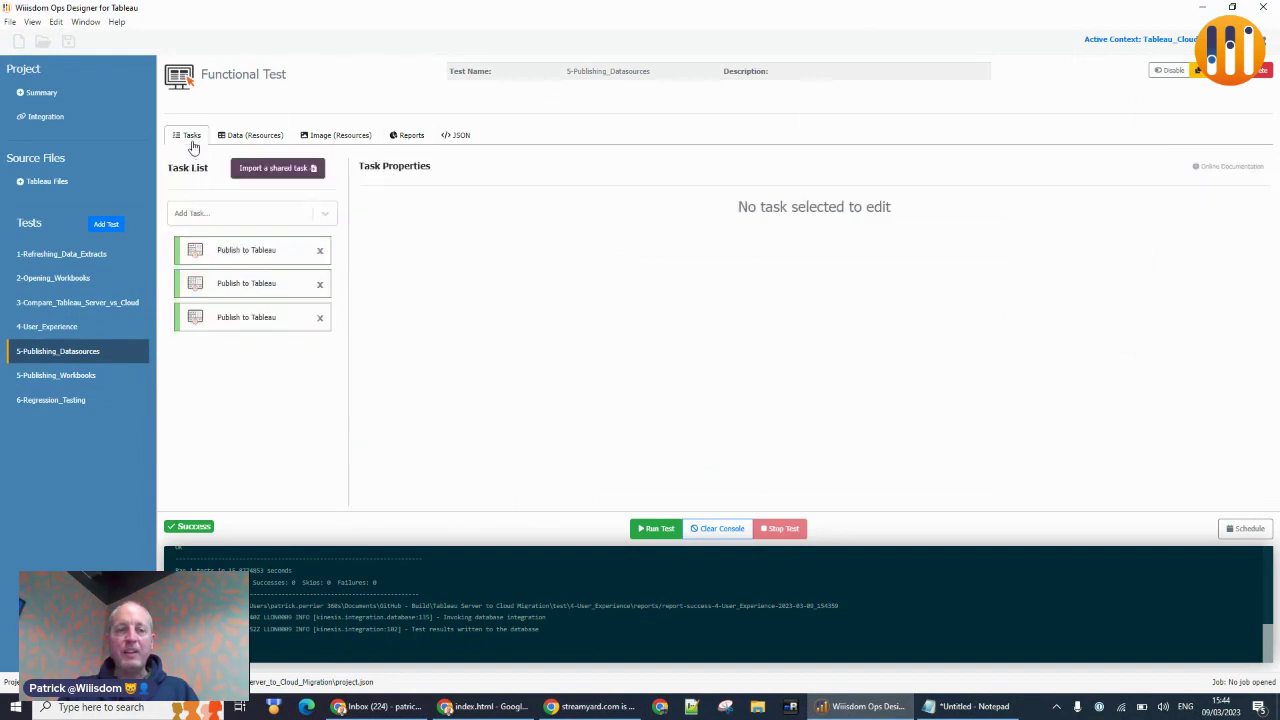
left_click(240, 250)
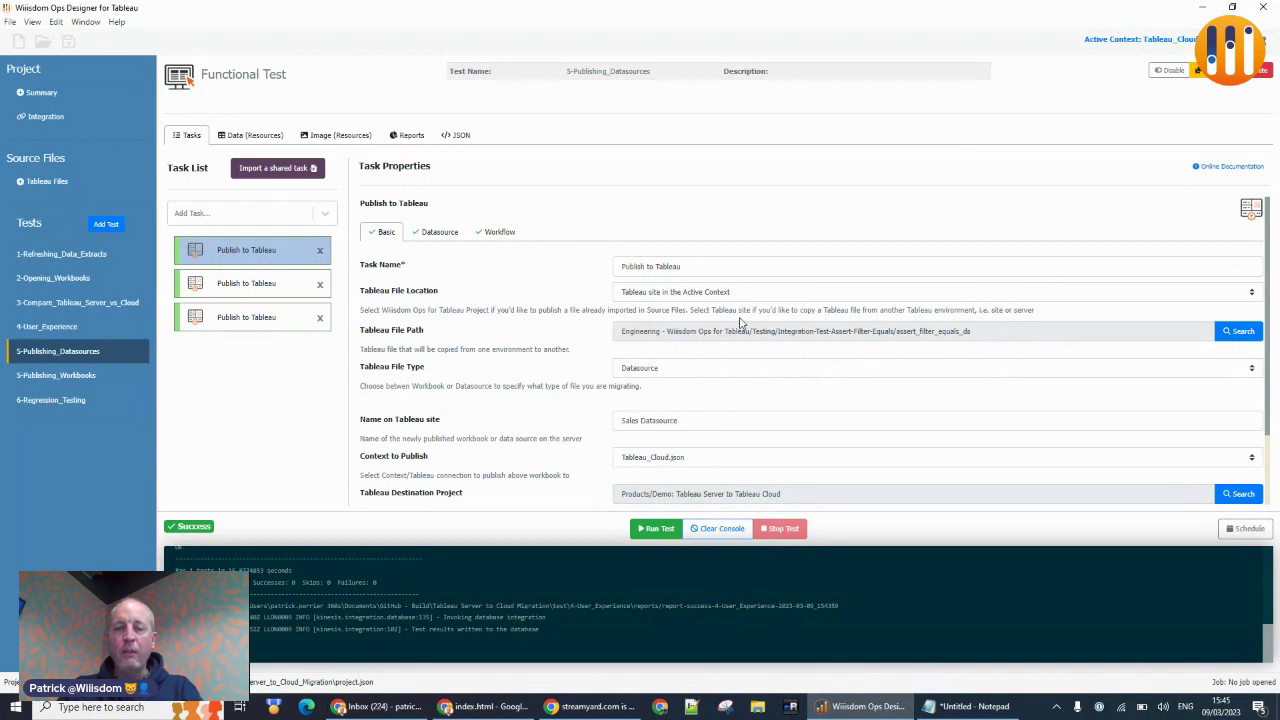
left_click(67, 379)
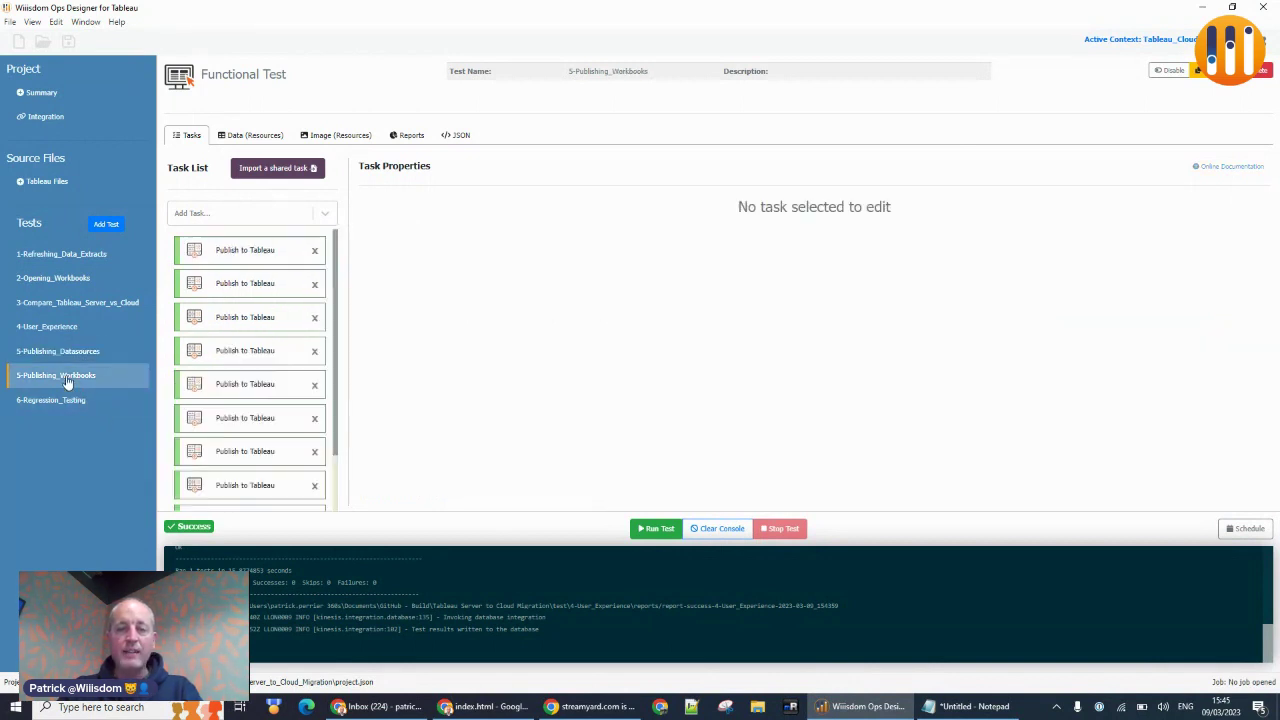
left_click(247, 262)
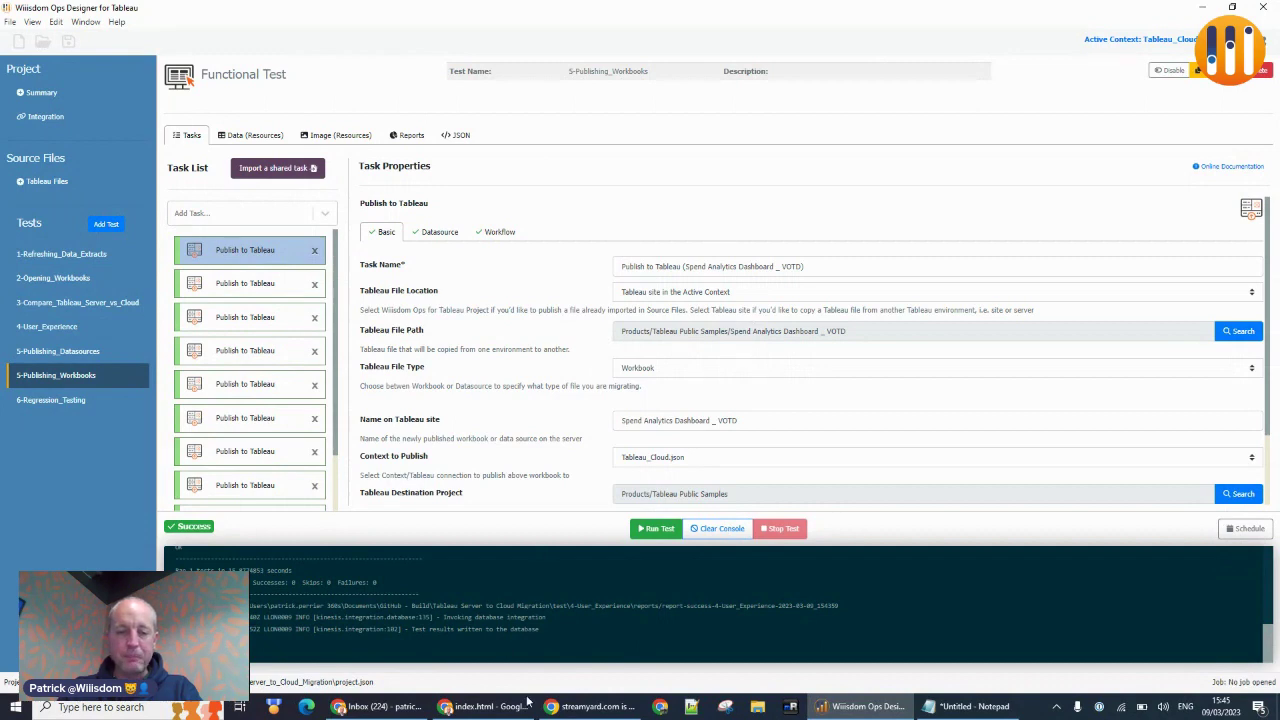
Step: Switch to the Tableau Cloud Migration presentation in Google Slides and start the slideshow from the "5 Elements To Test" slide
mouse_move(392, 707)
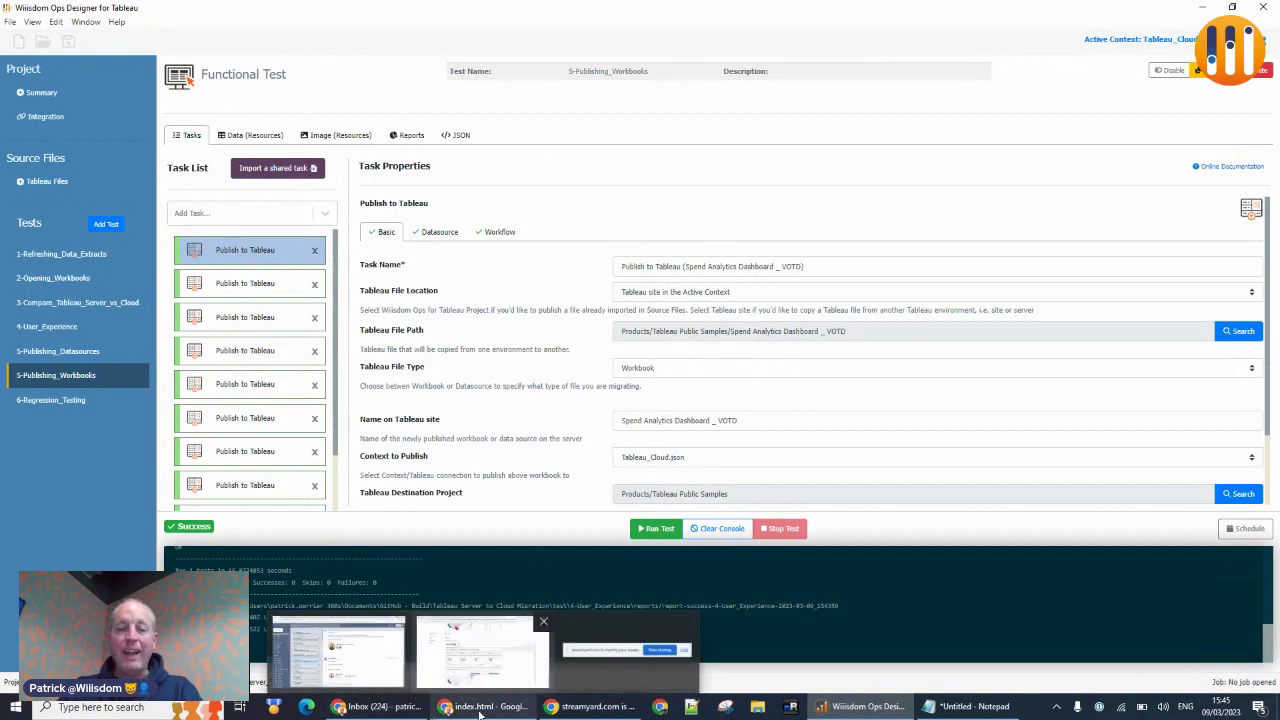
left_click(482, 650)
left_click(240, 10)
key("Up")
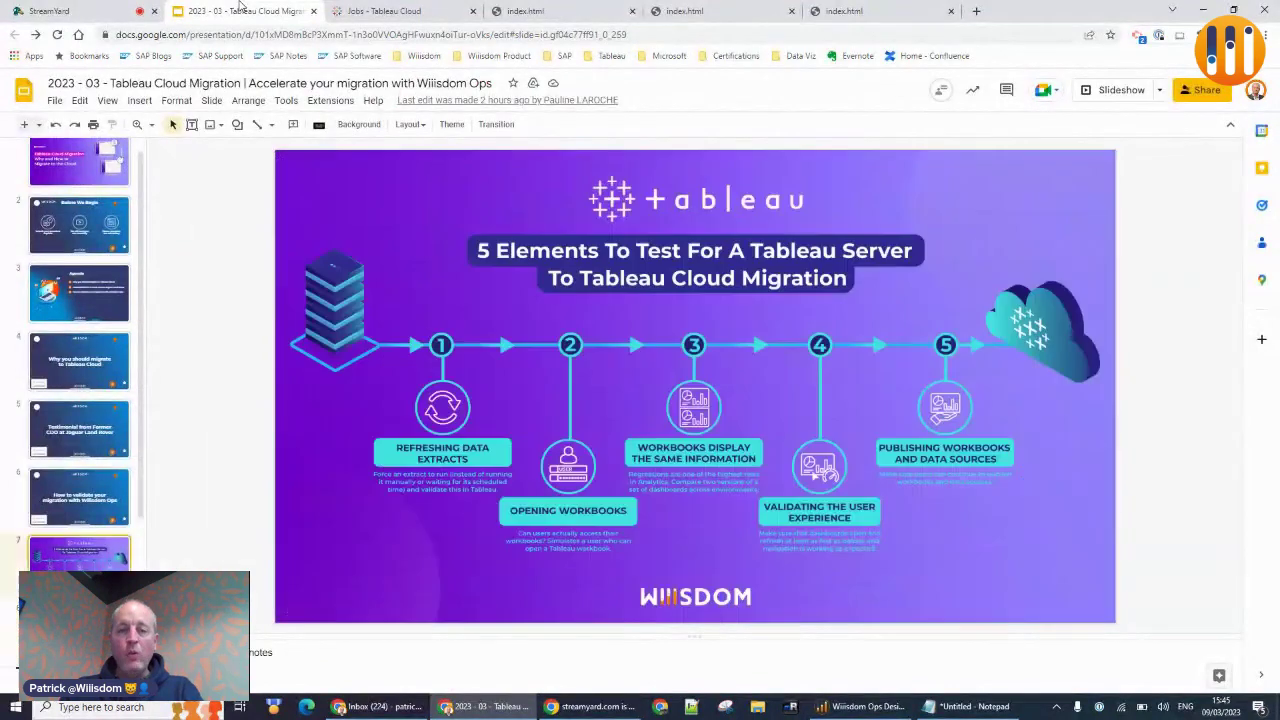
left_click(1112, 89)
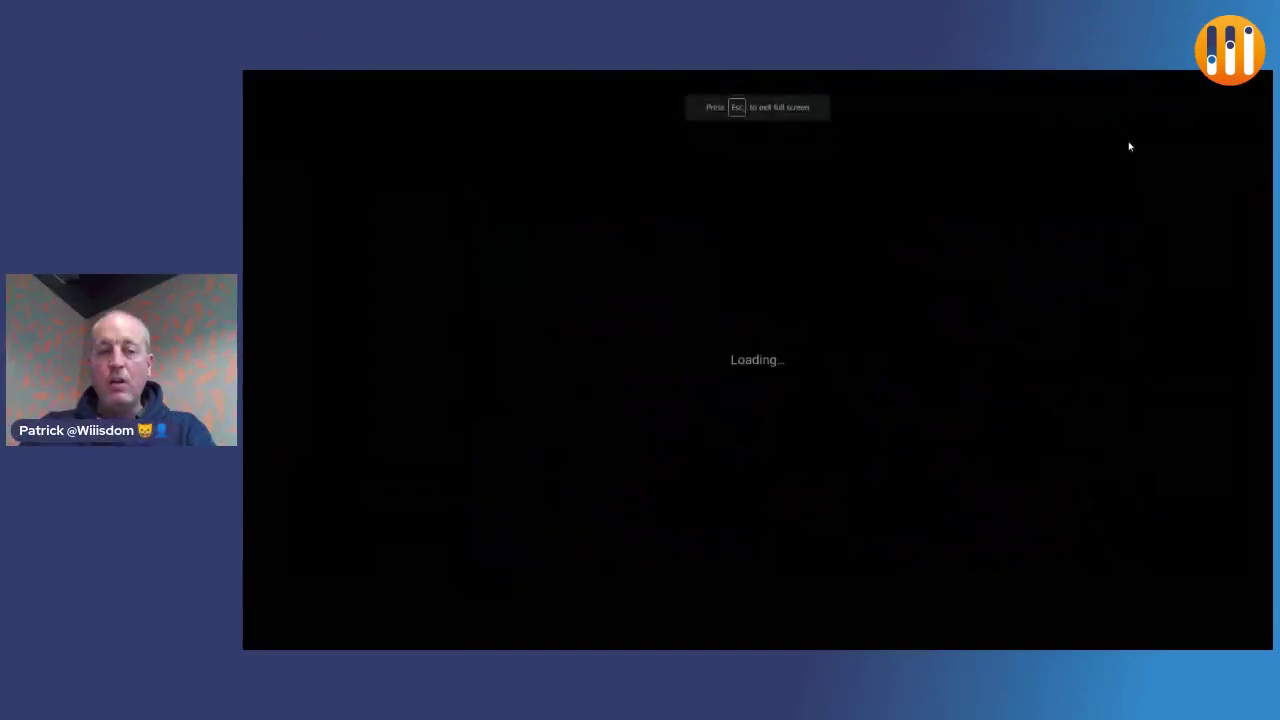